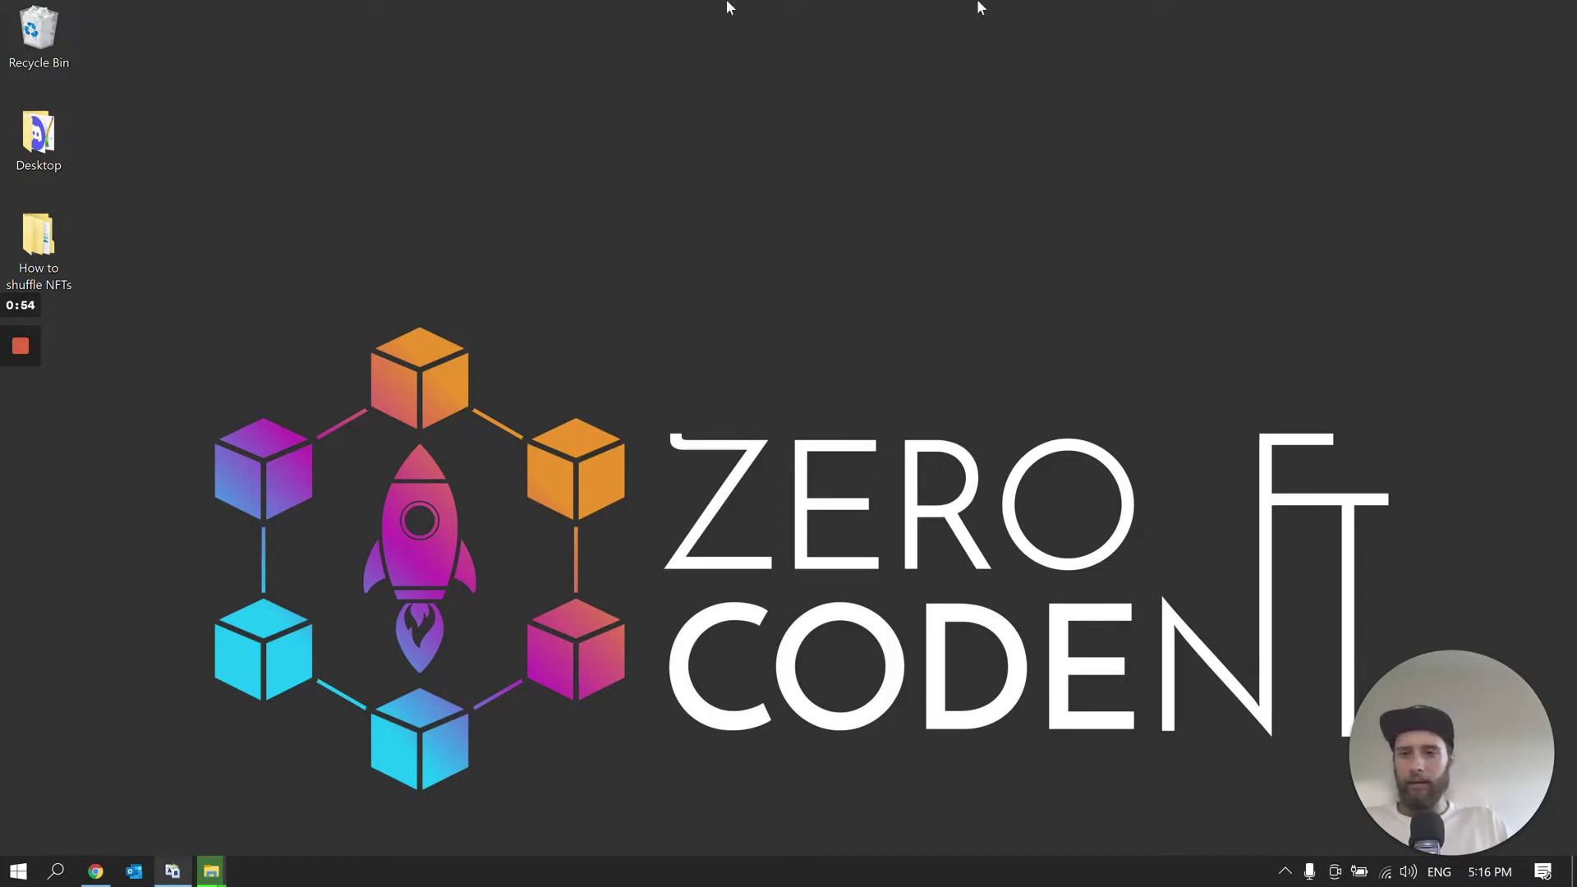
Open the How to shuffle NFTs folder and then its ToShuffle subfolder
left_click(468, 317)
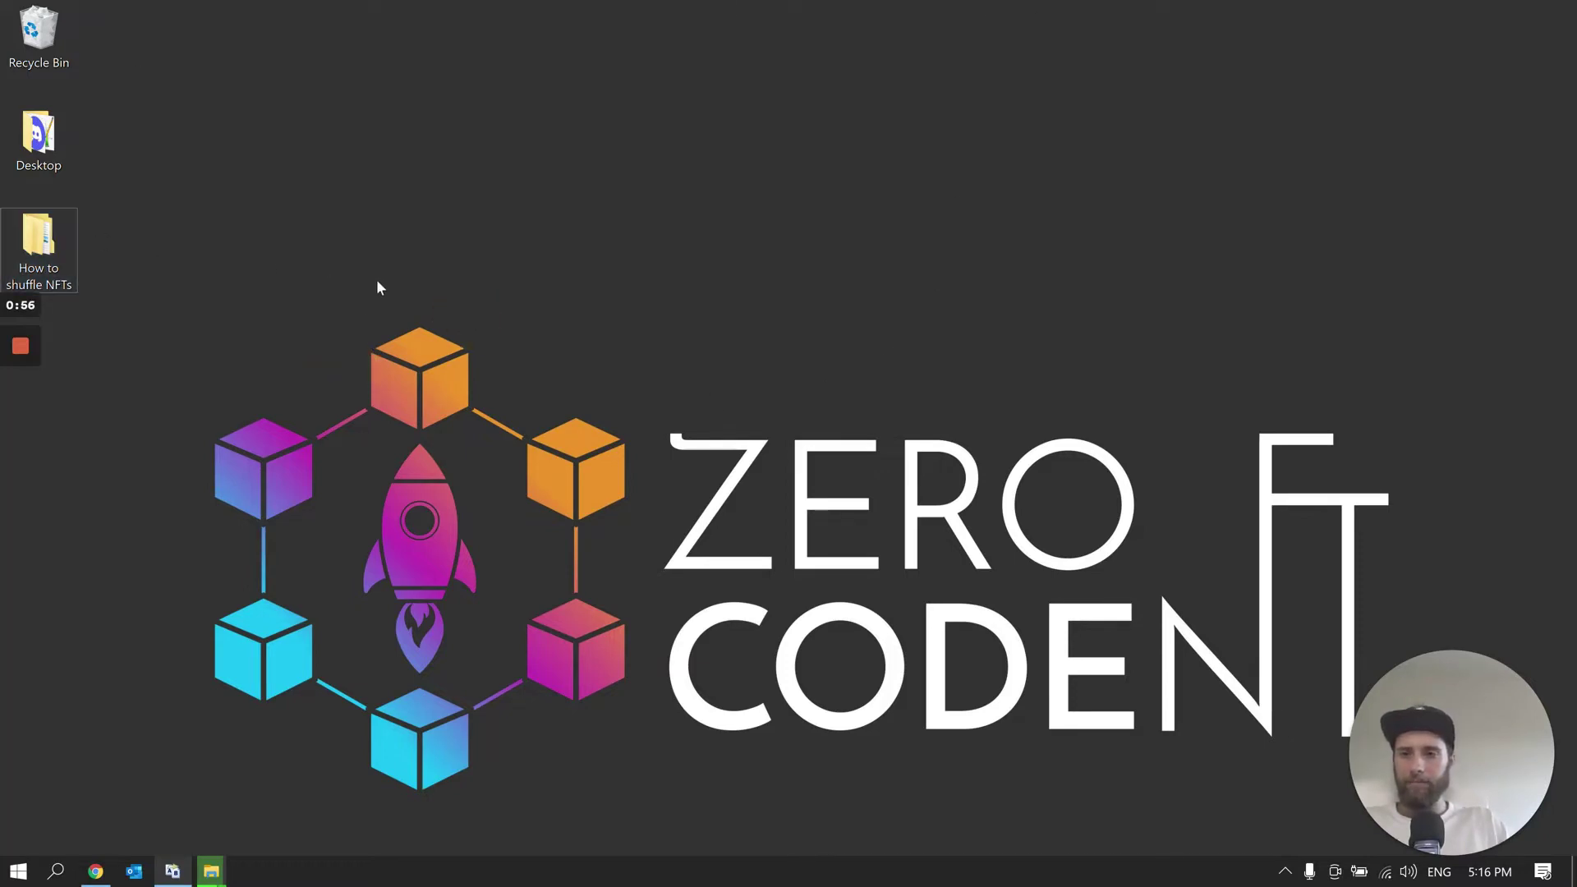
left_click(72, 257)
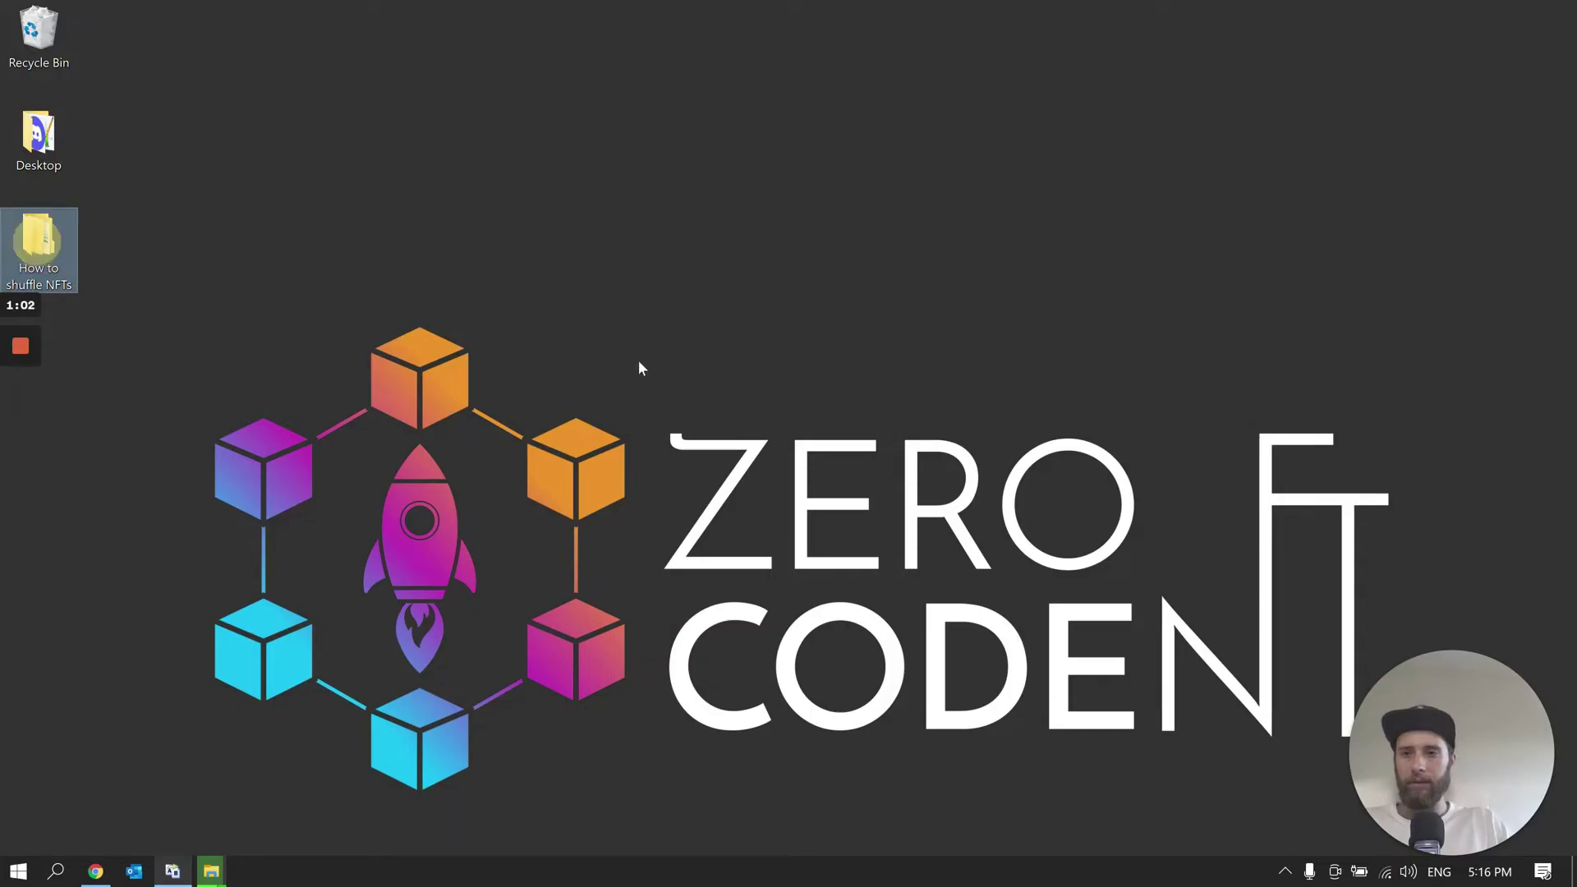
left_click(616, 355)
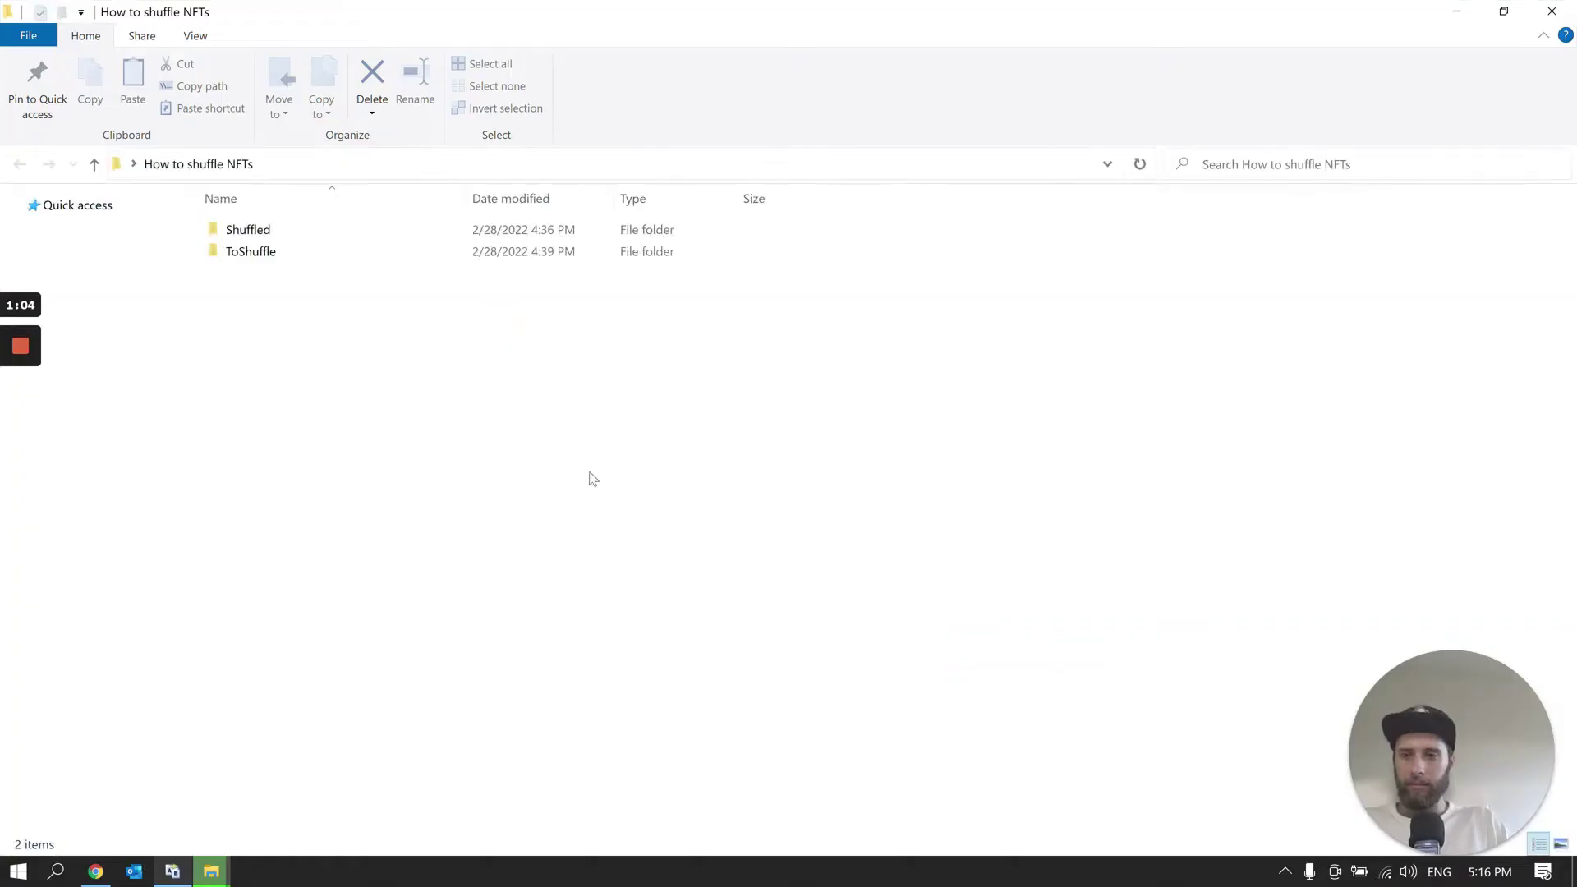
double_click(261, 260)
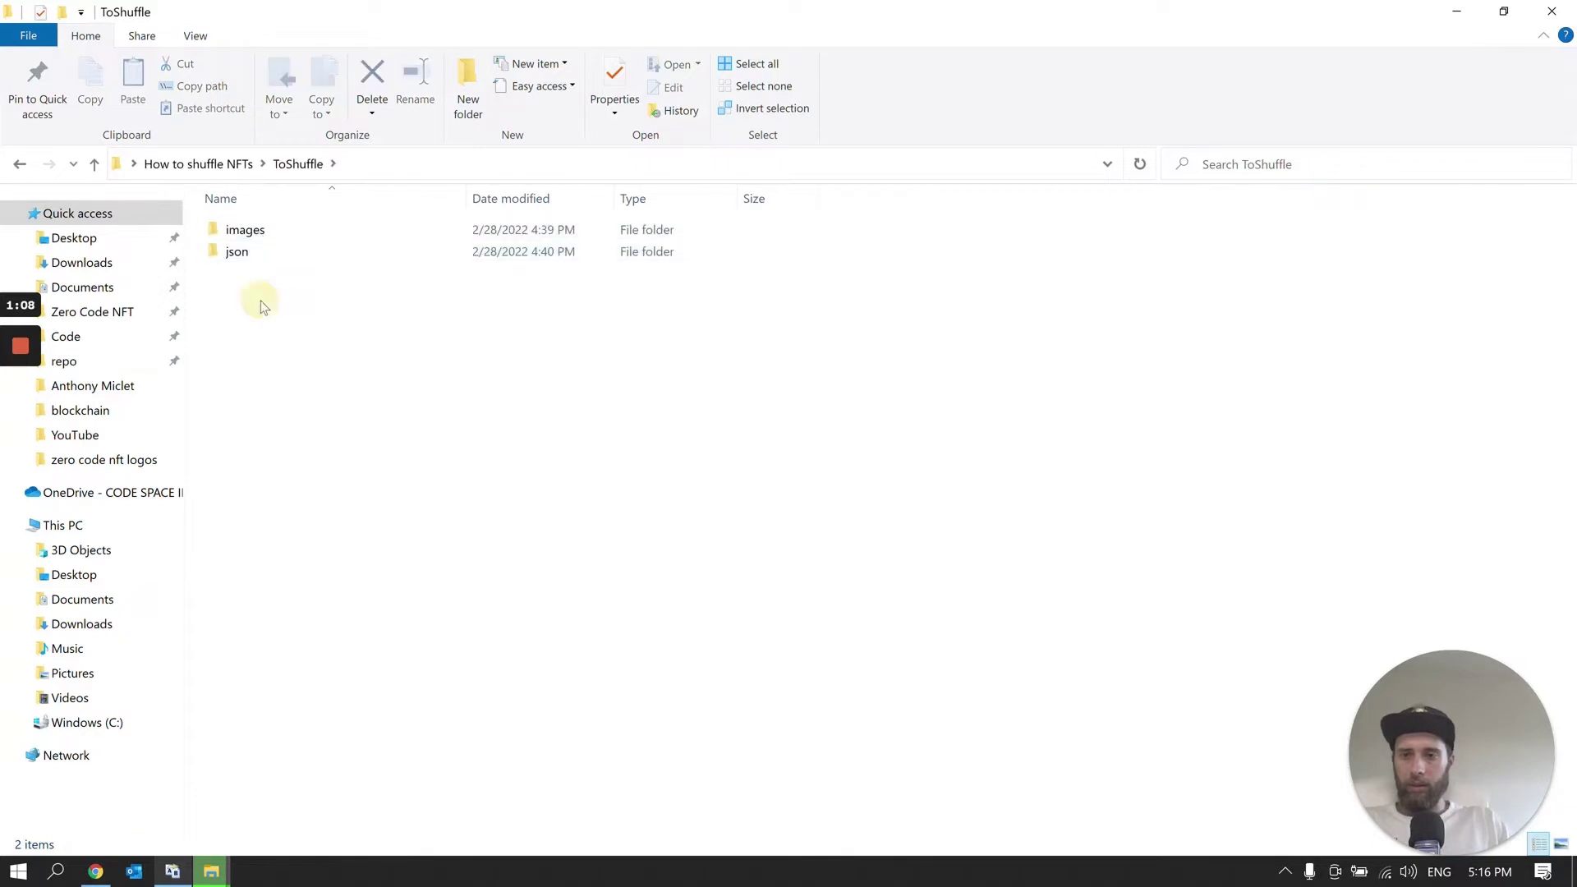
Browse the files in the images subfolder
double_click(243, 233)
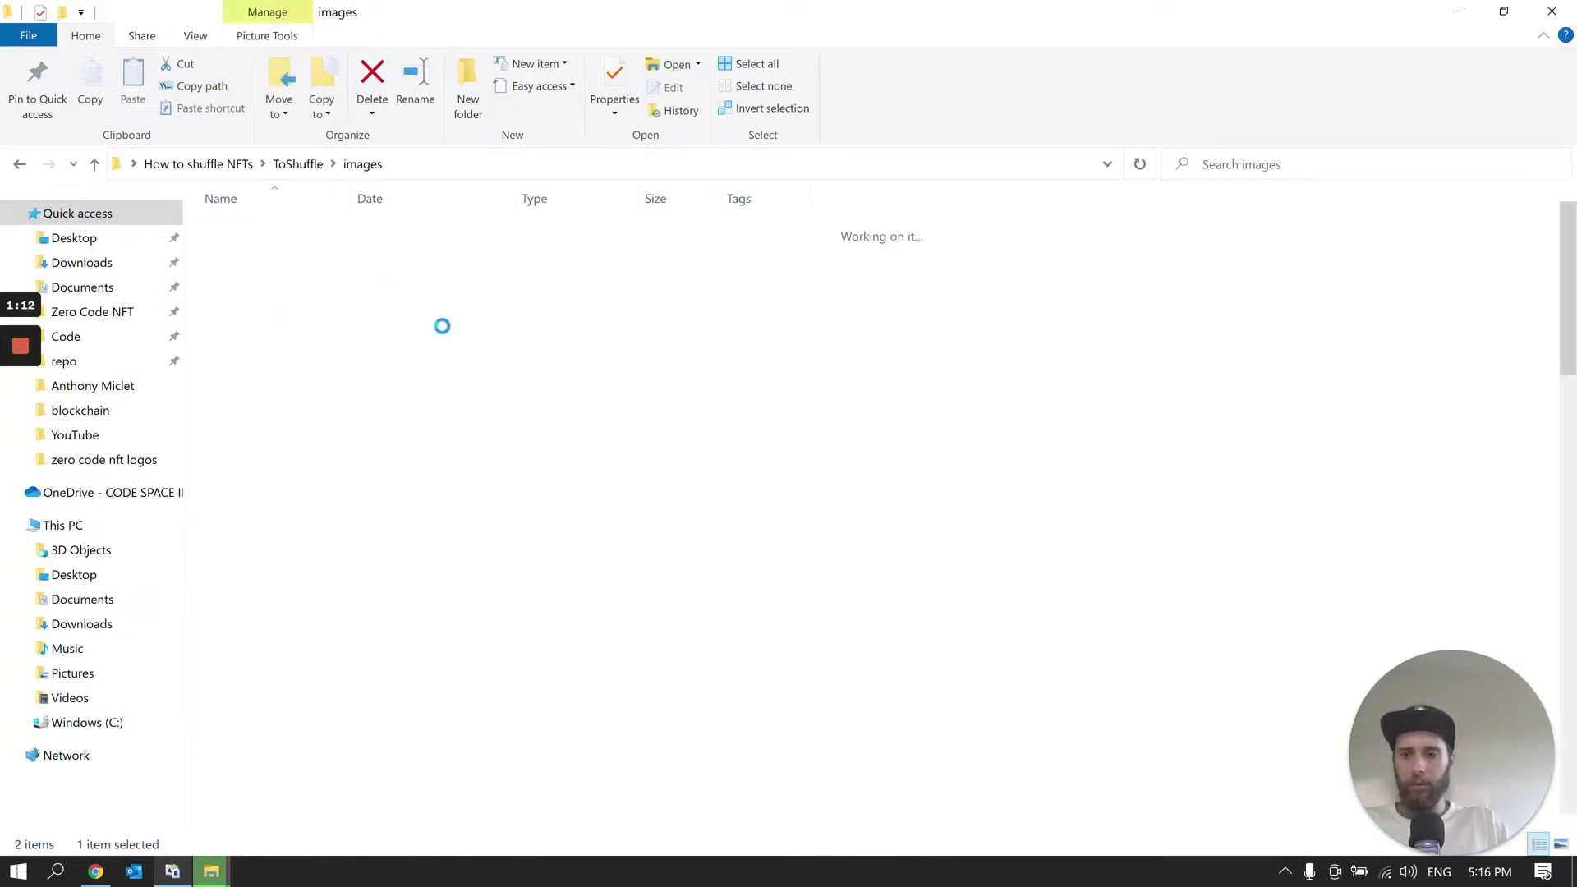
scroll(373, 482, "down", 18)
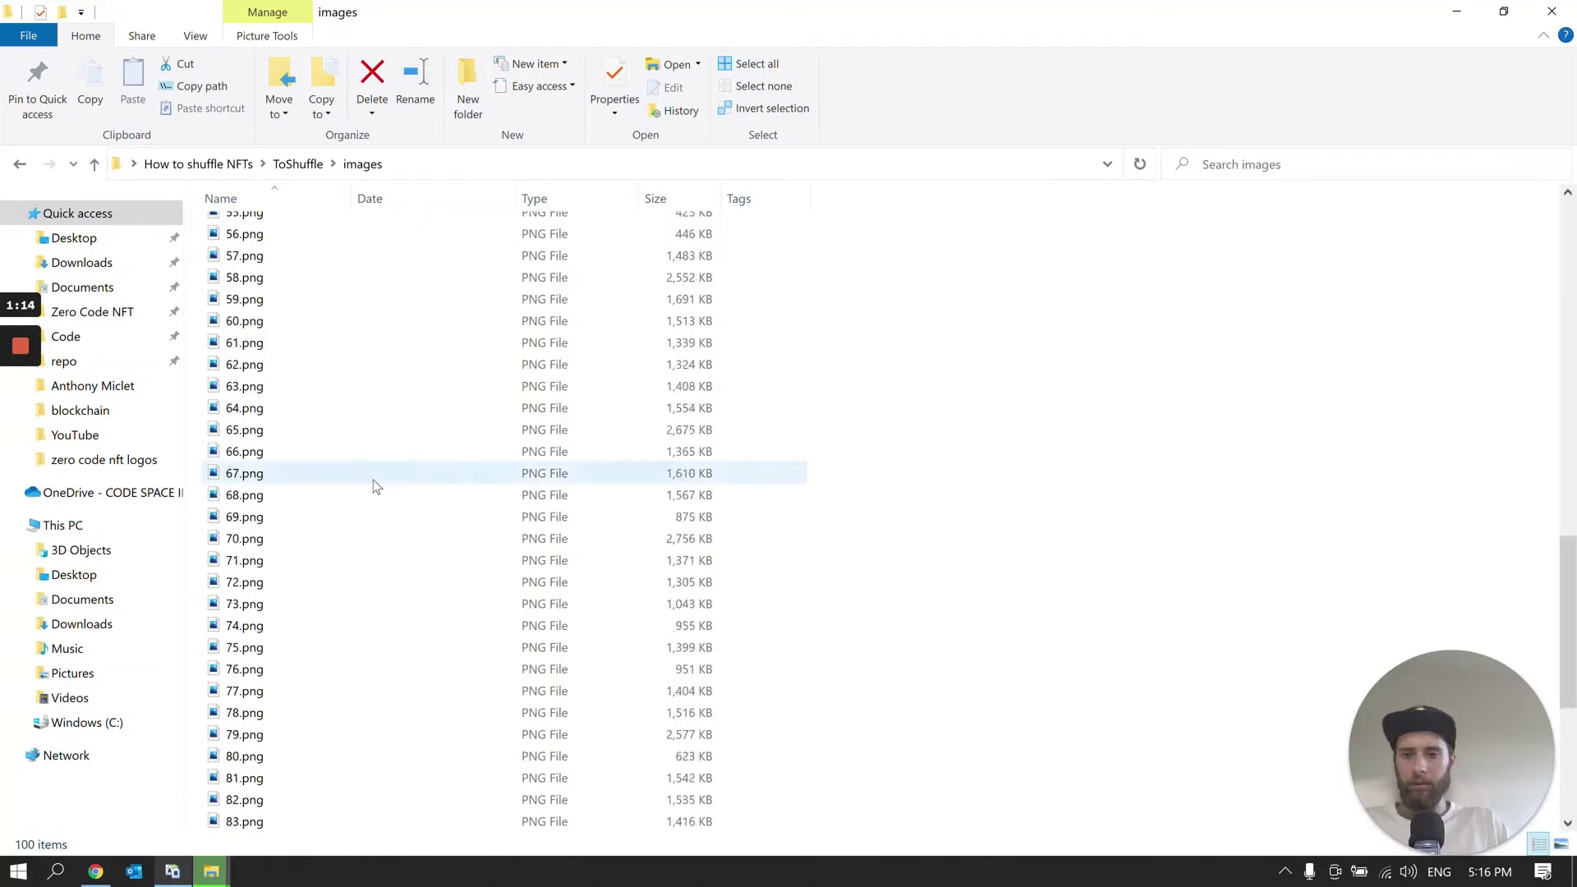
scroll(373, 482, "up", 18)
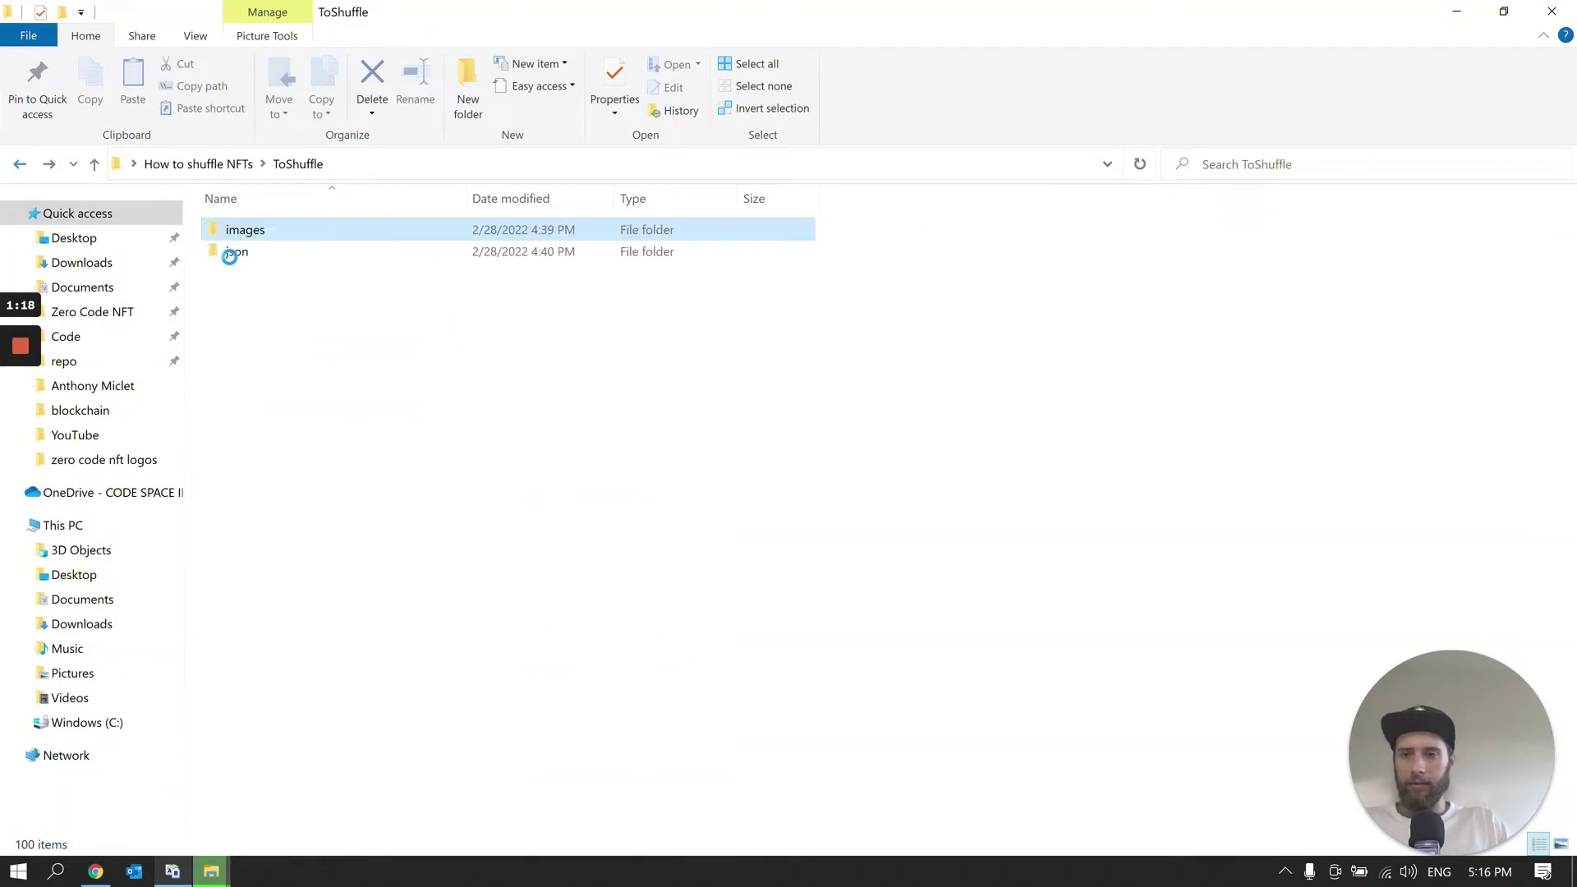
Check the json subfolder's 100 numbered files, then return to ToShuffle
left_click(232, 255)
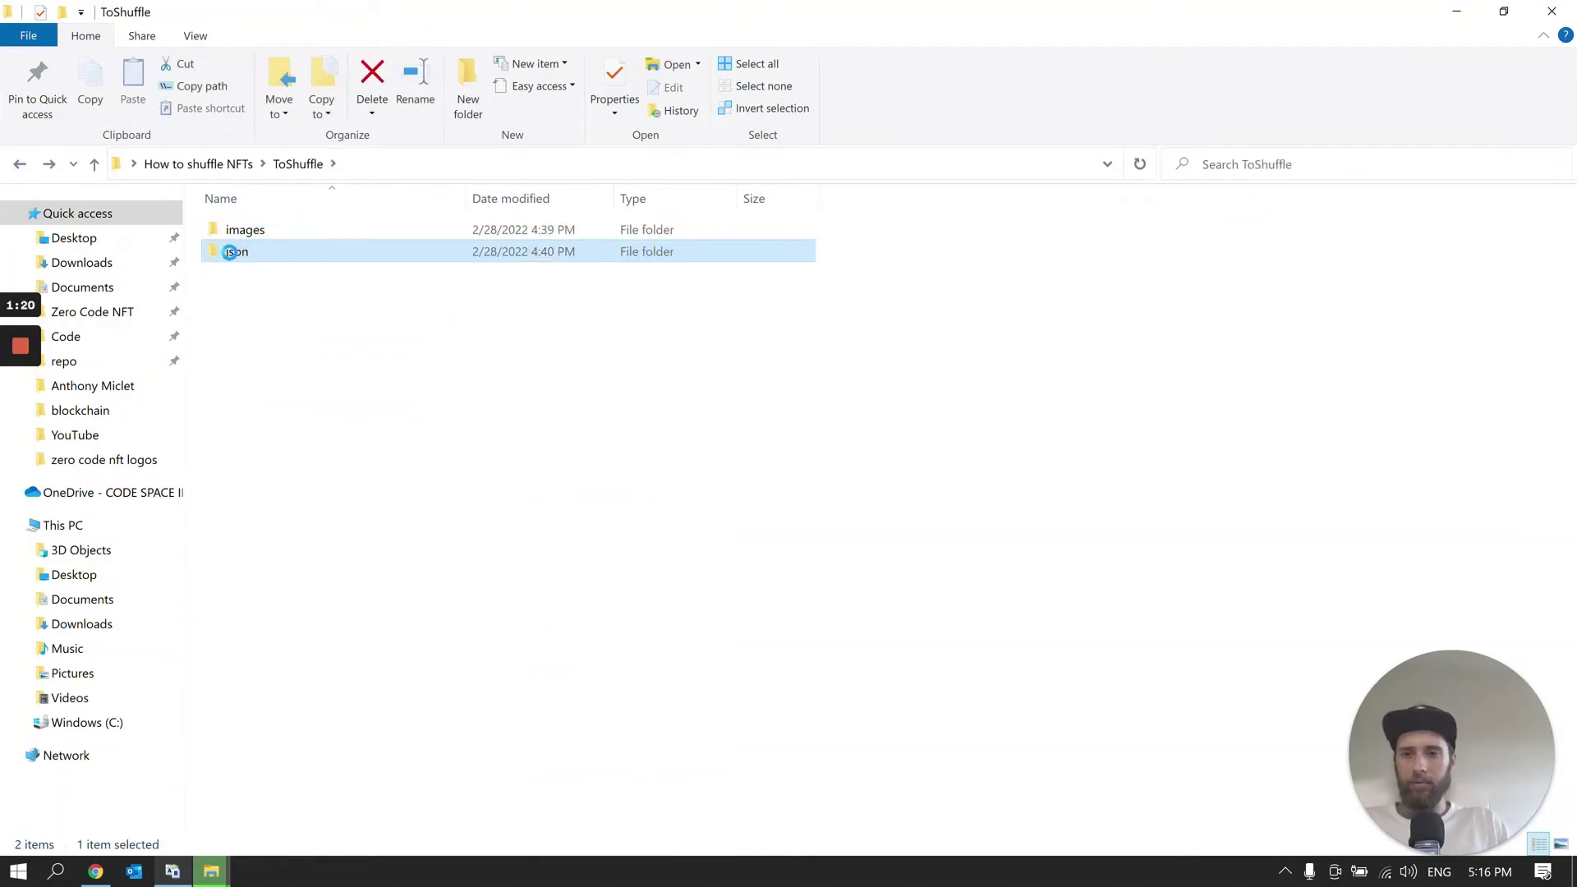
double_click(233, 253)
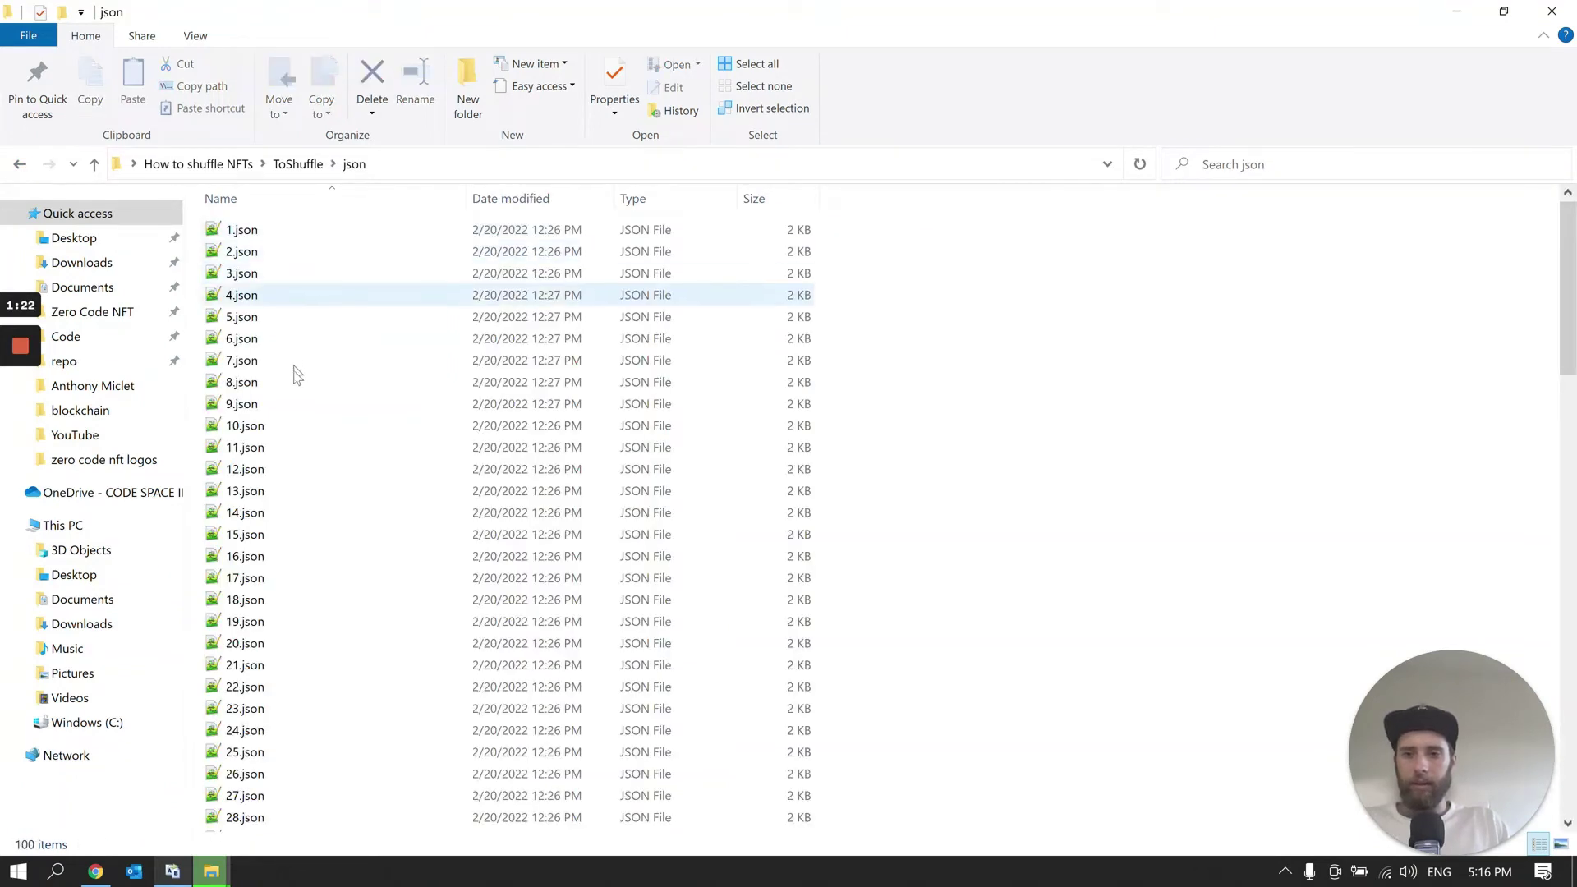
scroll(324, 412, "down", 15)
scroll(324, 427, "up", 16)
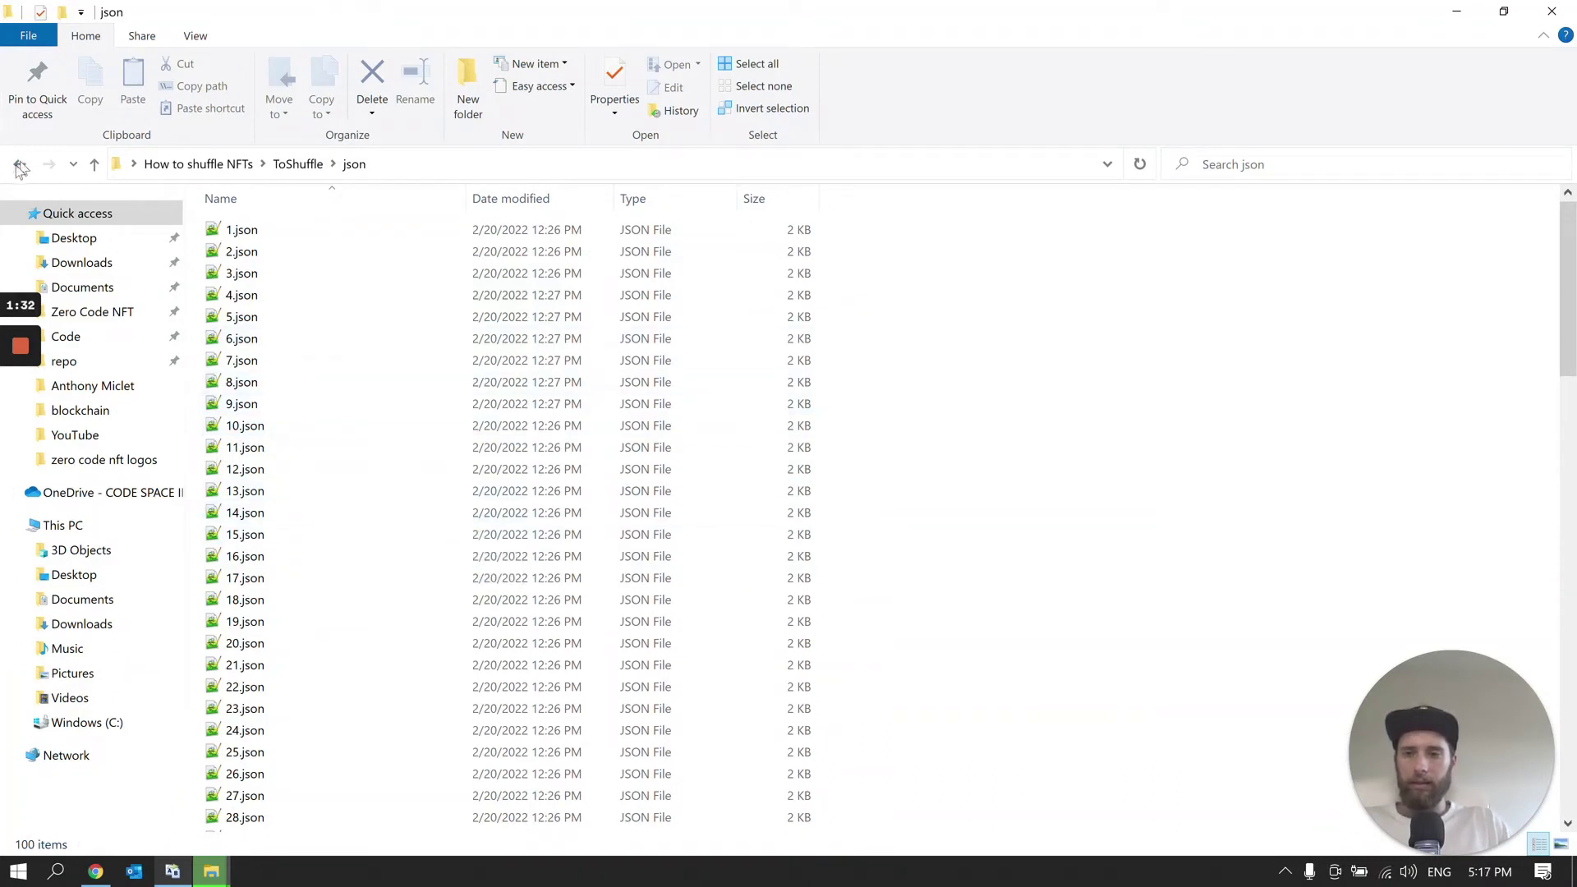
left_click(20, 163)
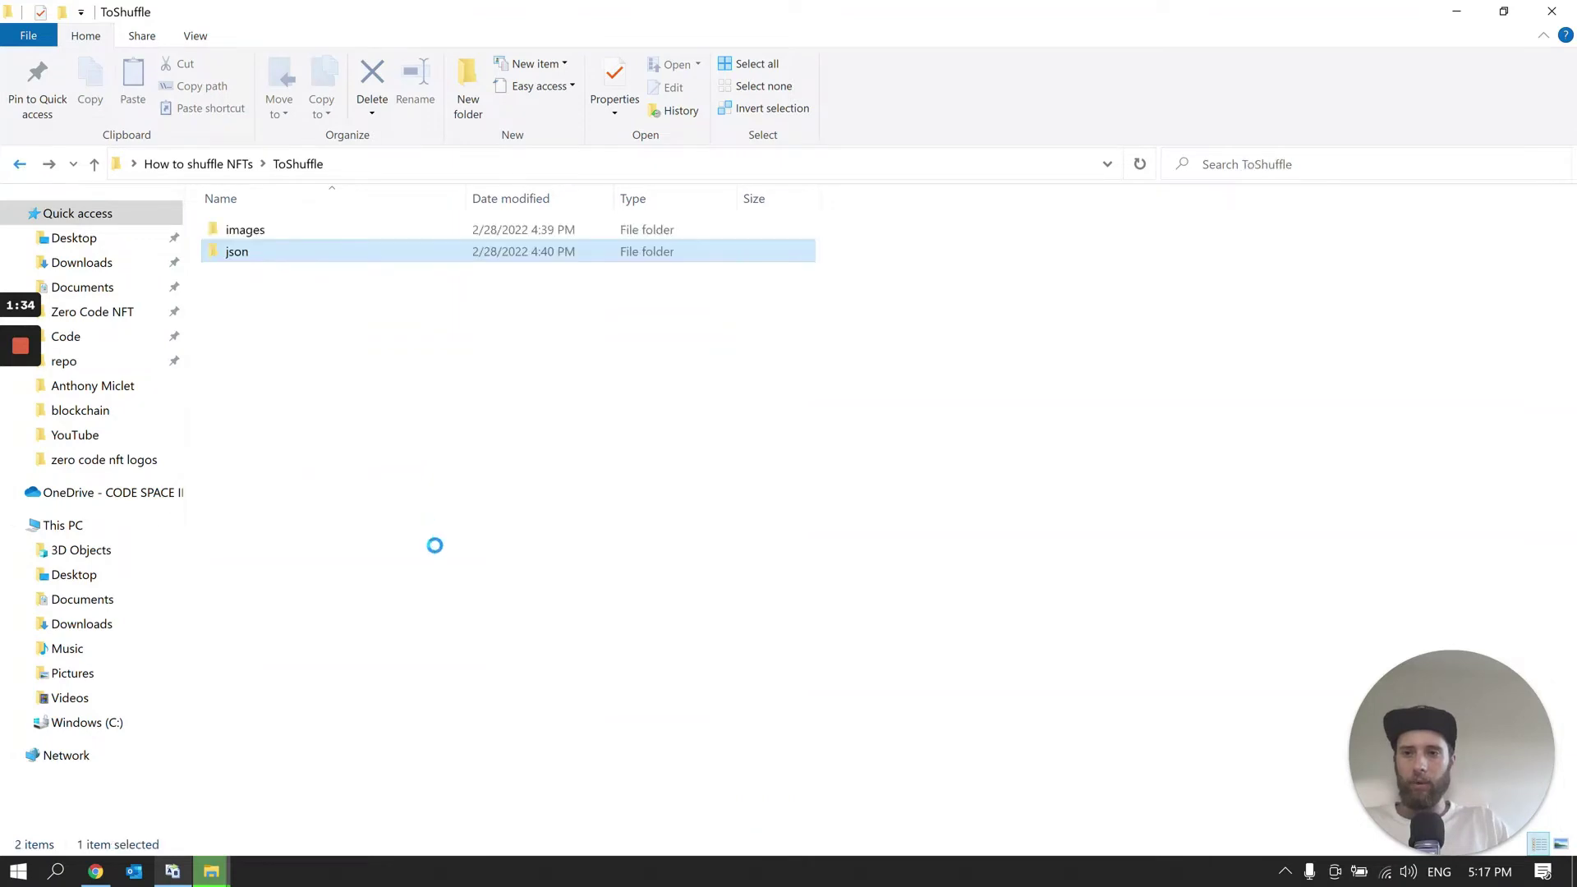
left_click(356, 407)
left_click(409, 375)
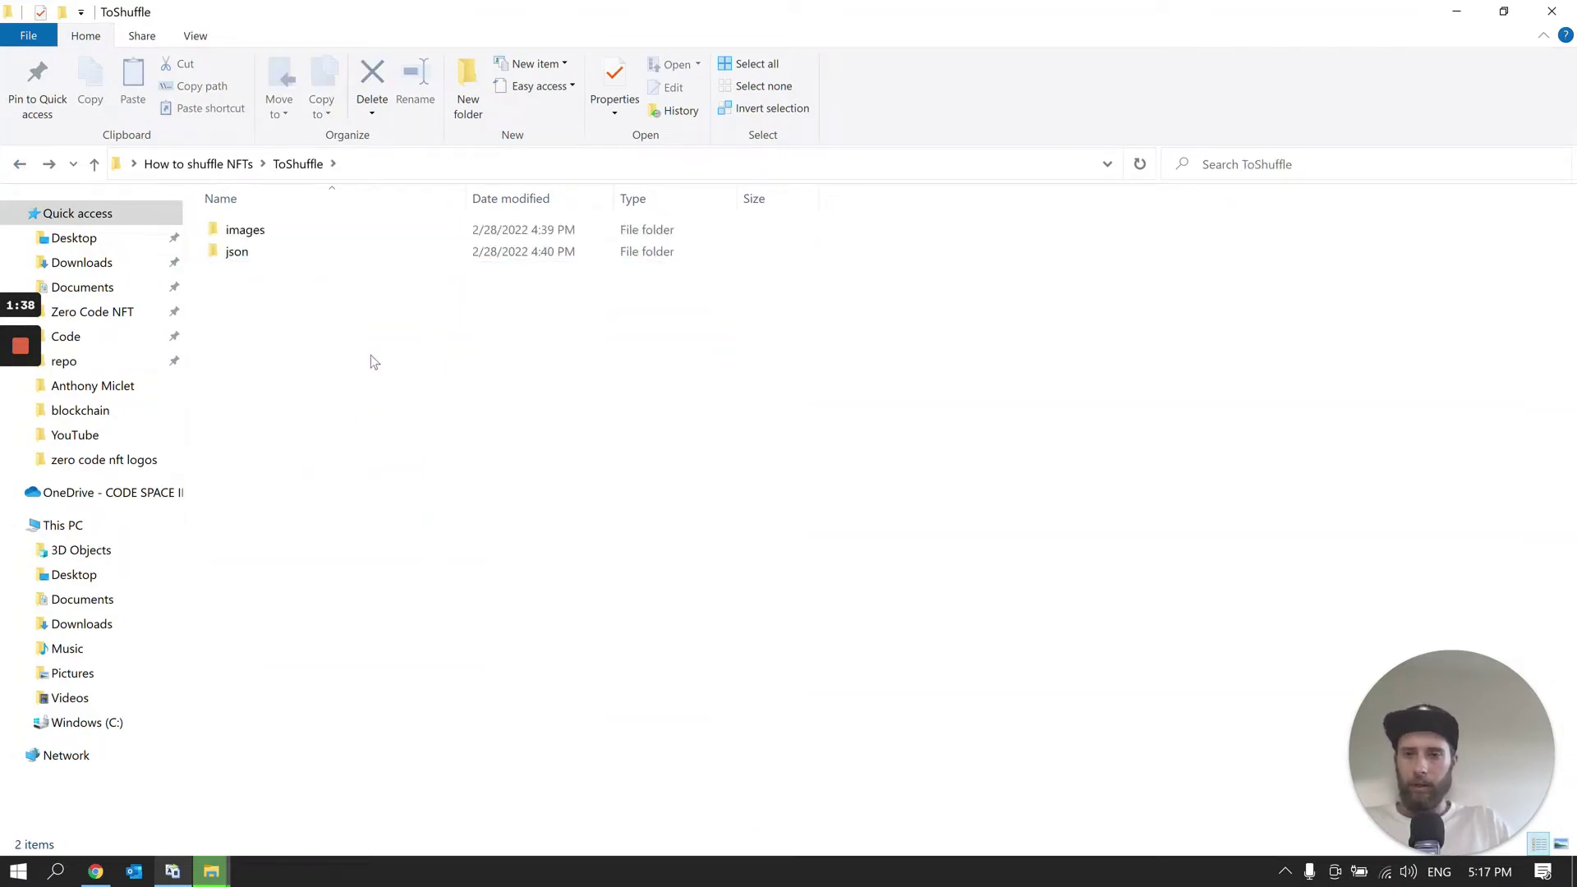
In Chrome, go to bulkrenameutility.co.uk's Free Download page for version 3.4.3.0
left_click(96, 873)
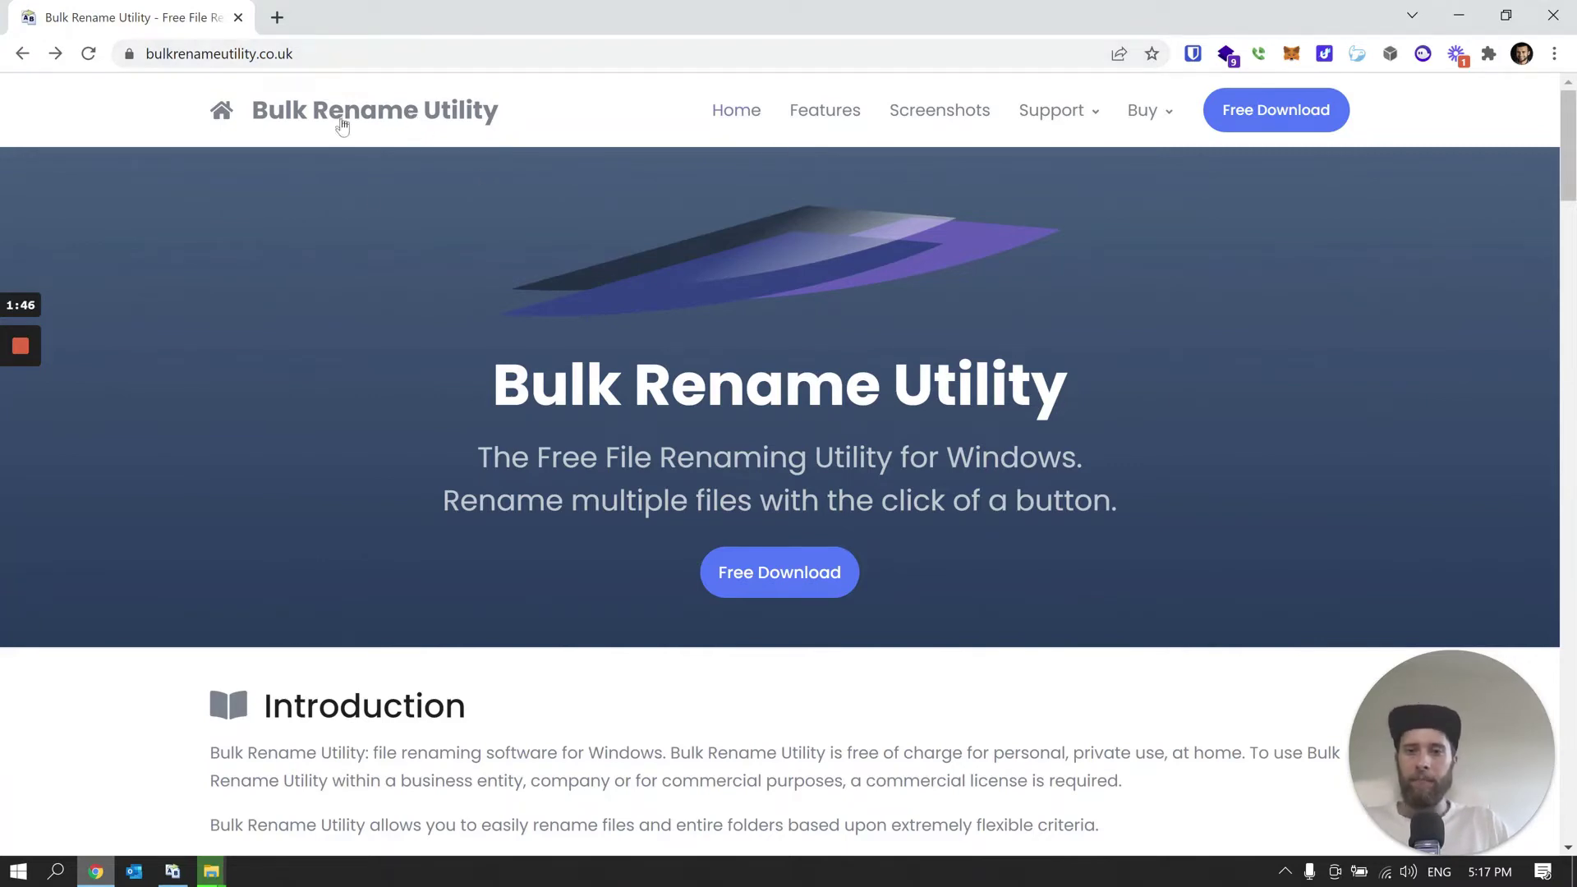
left_click(789, 588)
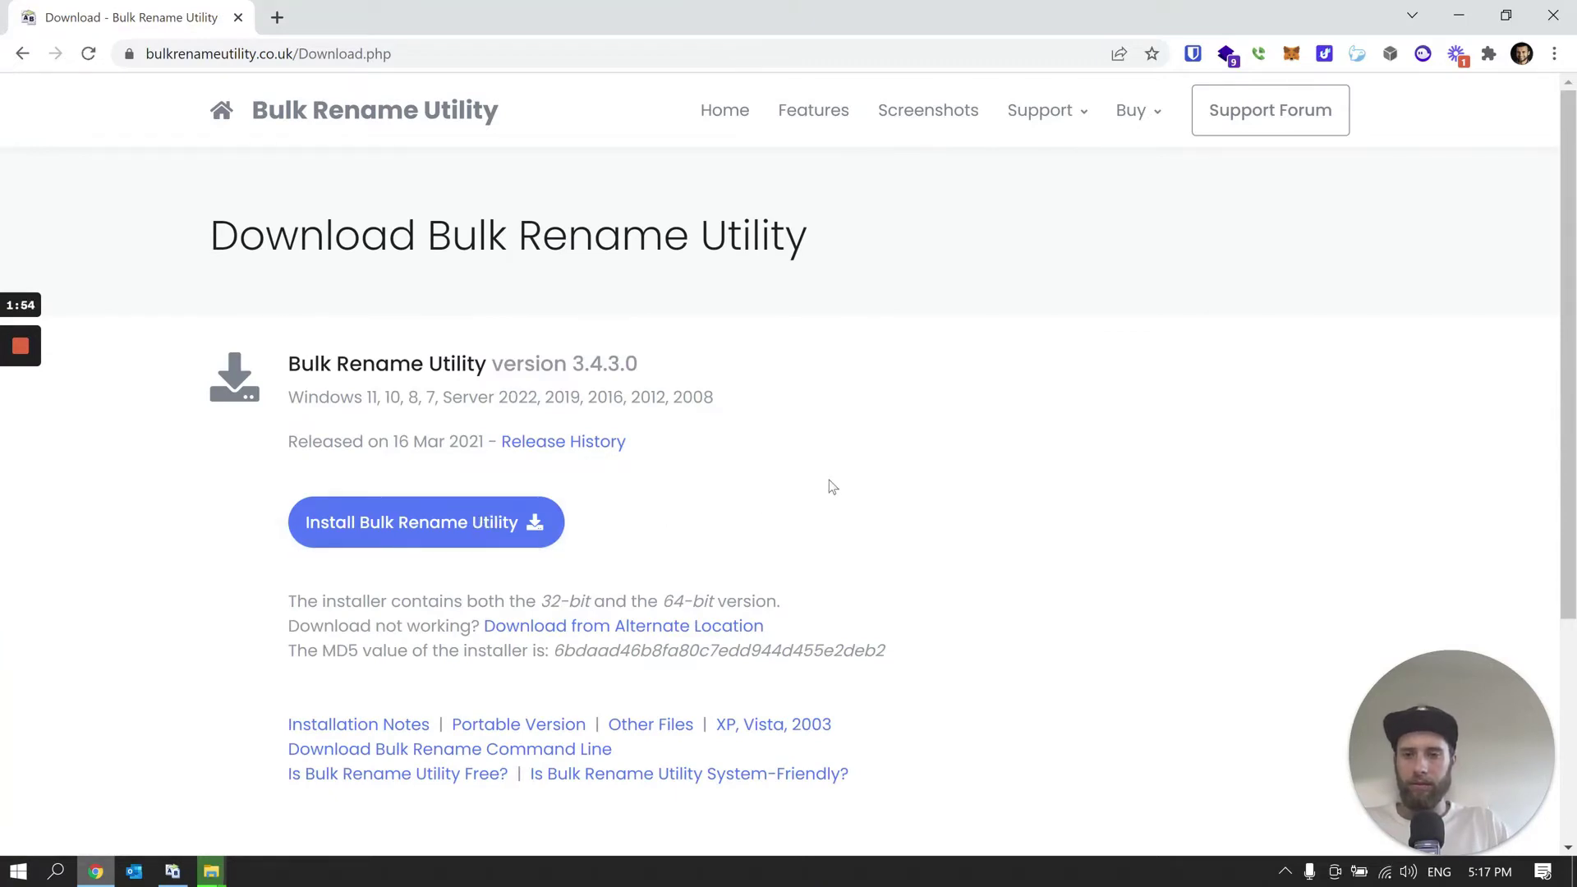
In Bulk Rename Utility, browse to How to shuffle NFTs > ToShuffle > json to list its files
left_click(176, 872)
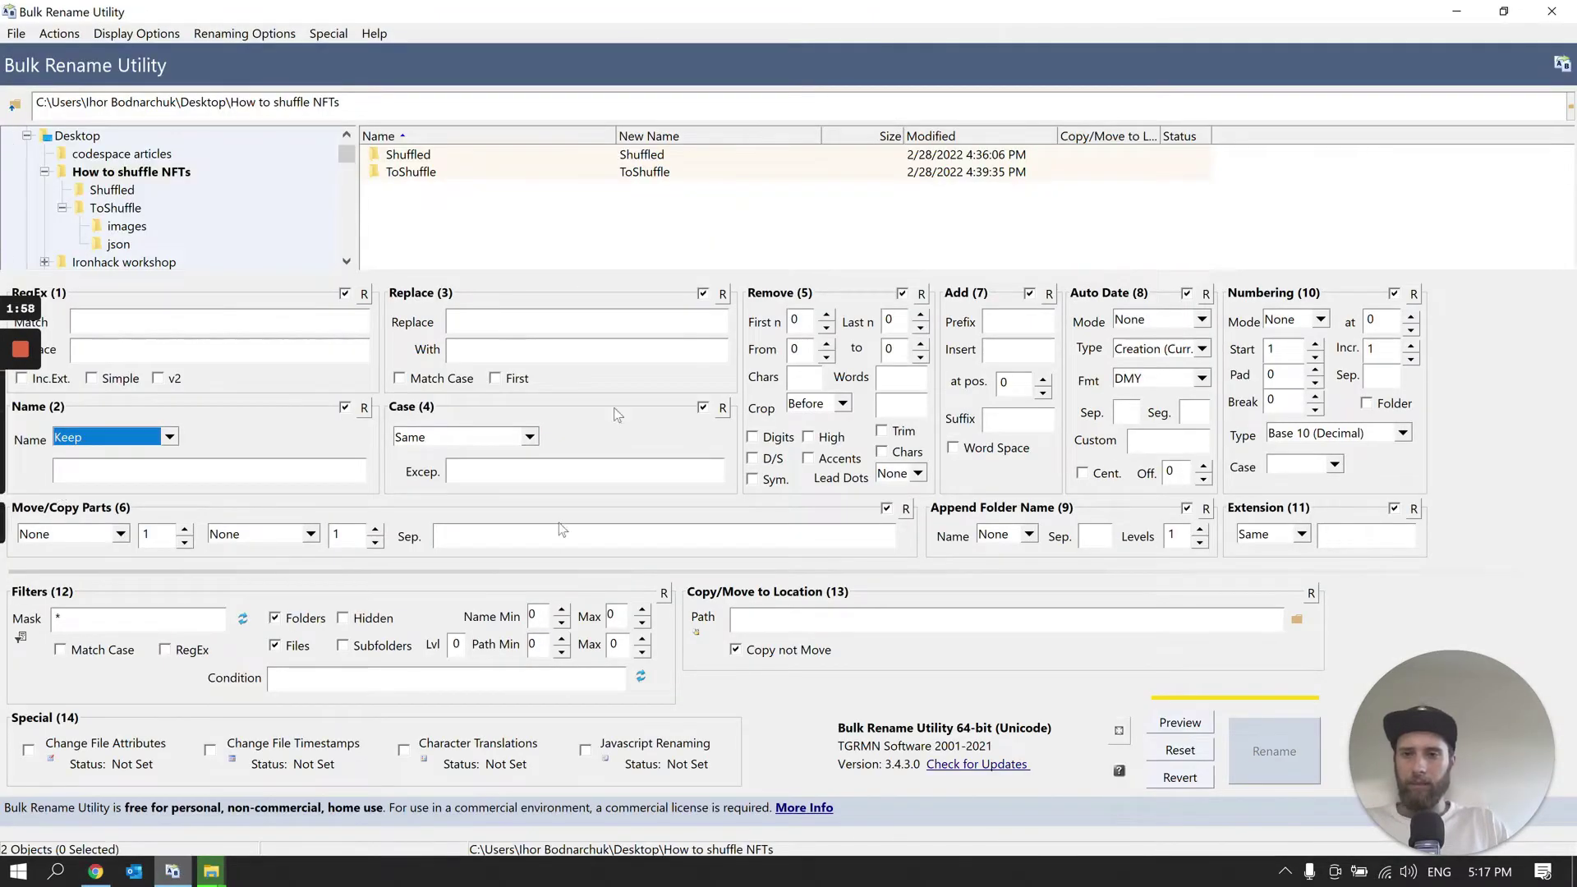
left_click(128, 173)
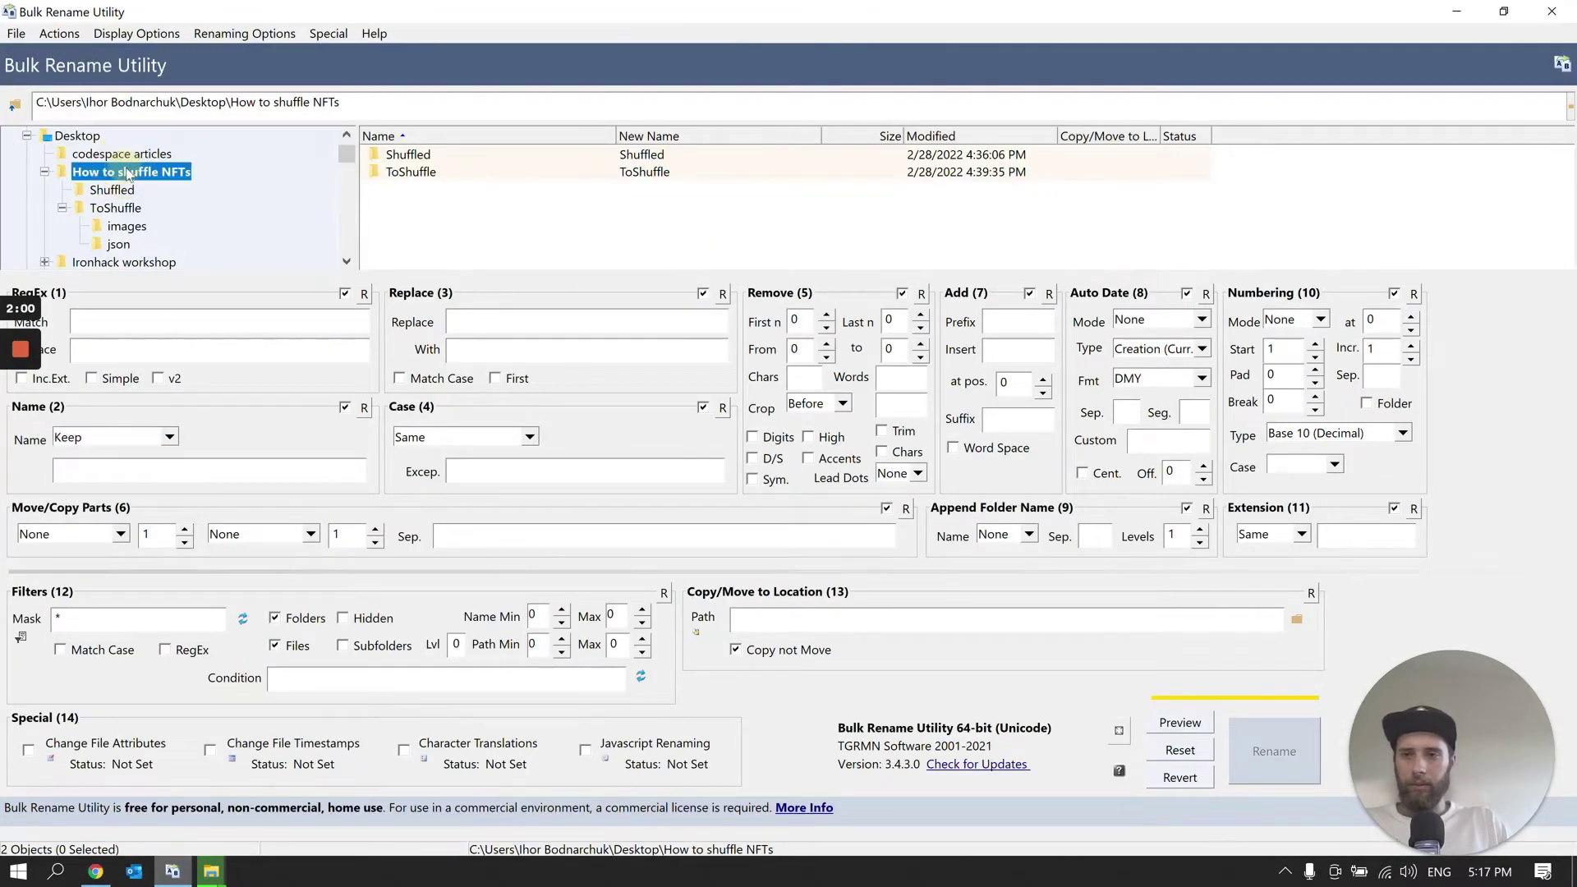
double_click(427, 174)
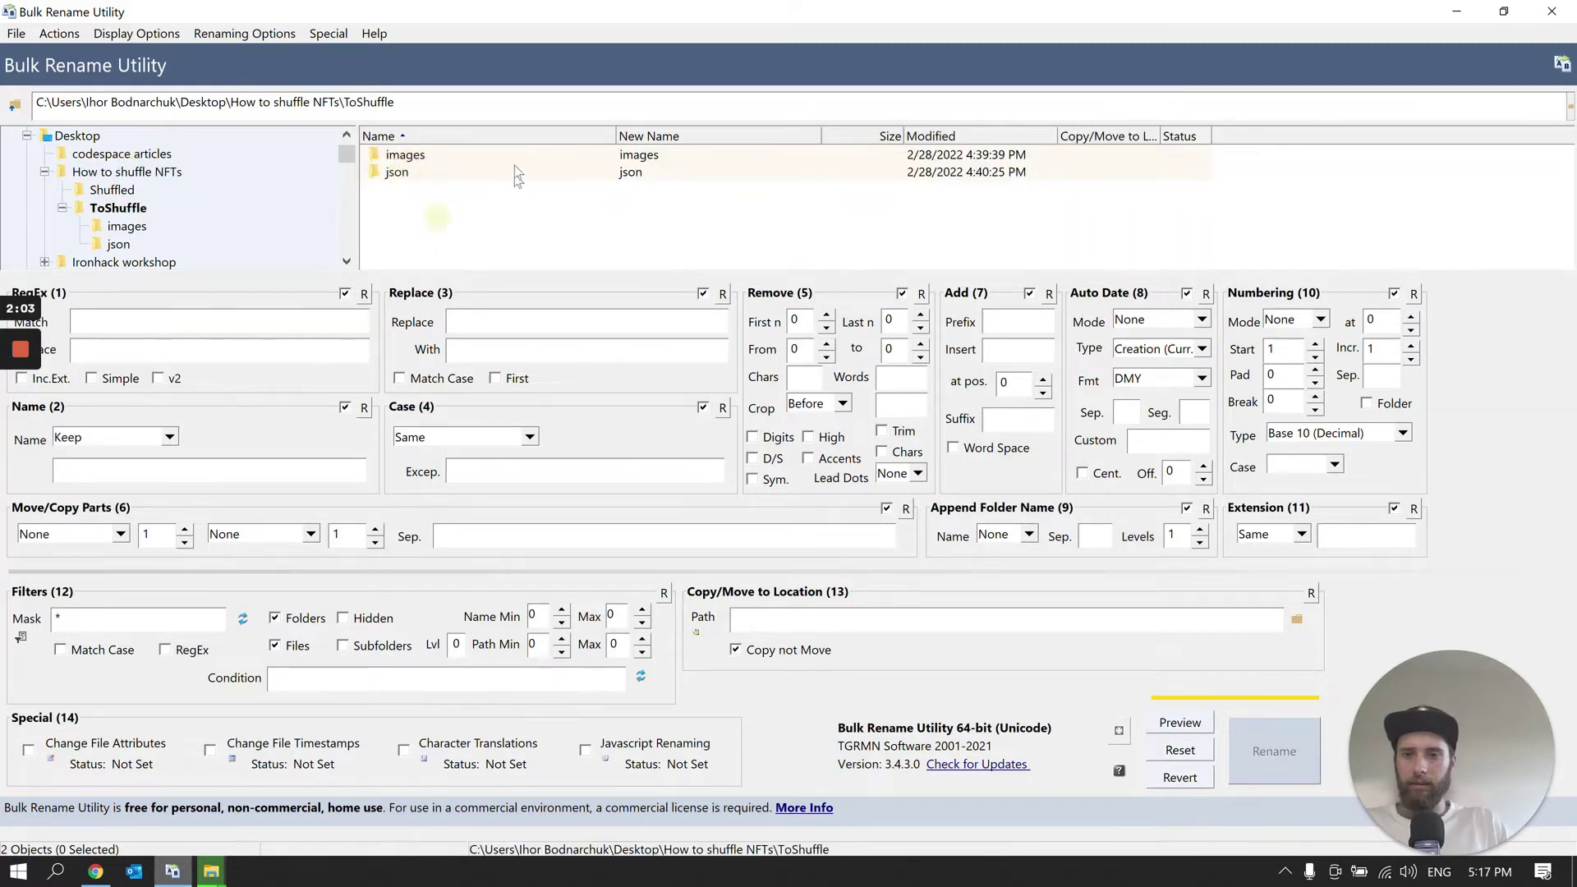
left_click(411, 175)
double_click(410, 173)
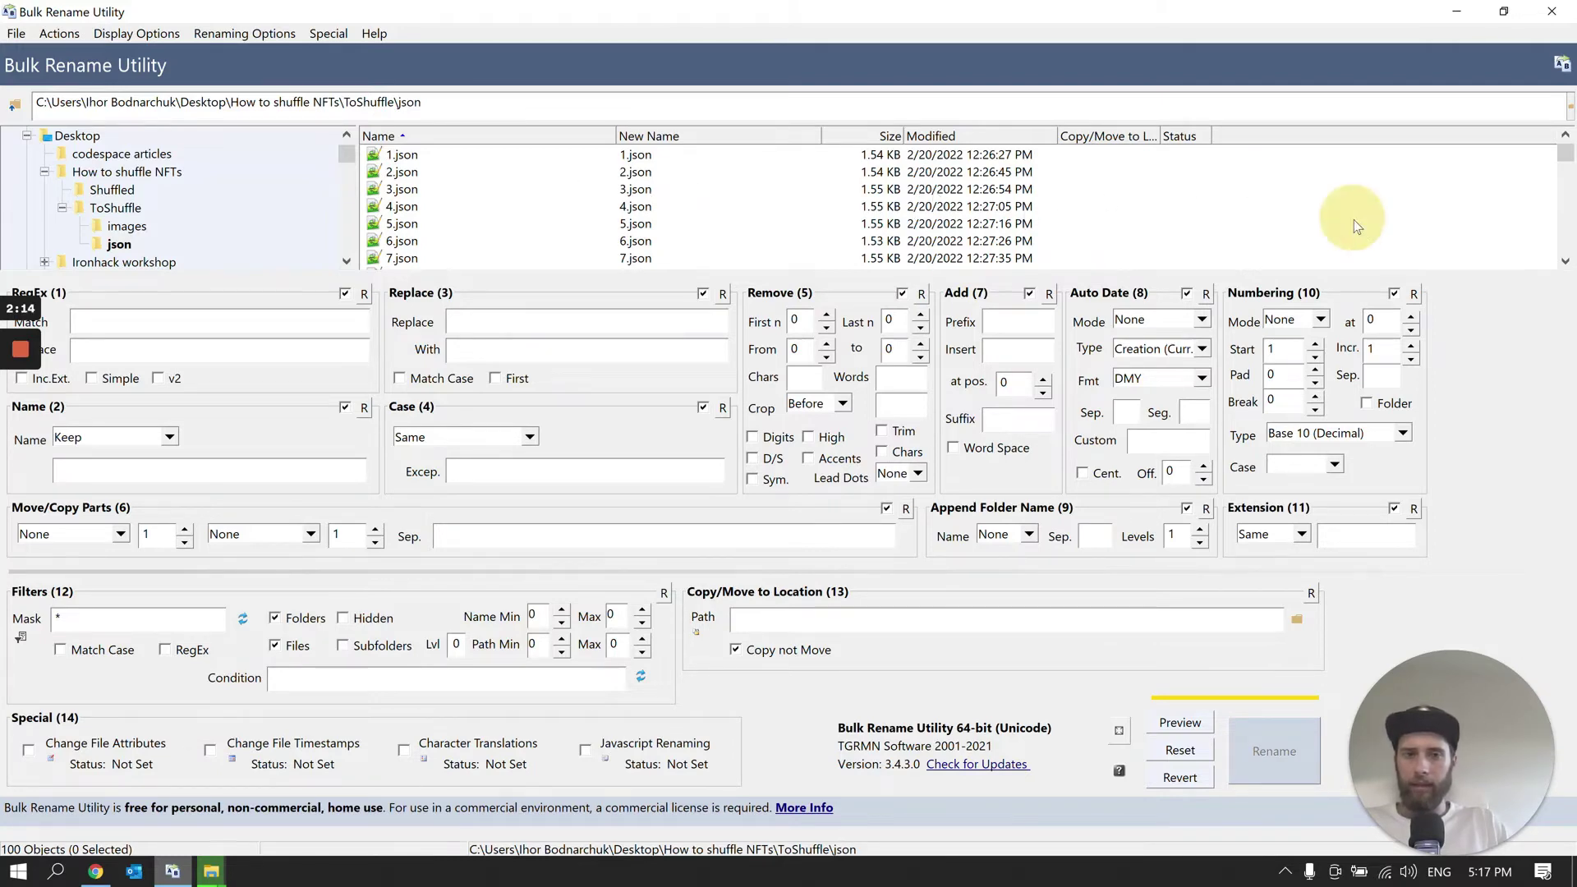
Turn Logical Sorting on so the JSON files list in 1, 2, 3 order
left_click(164, 39)
mouse_move(119, 135)
left_click(271, 136)
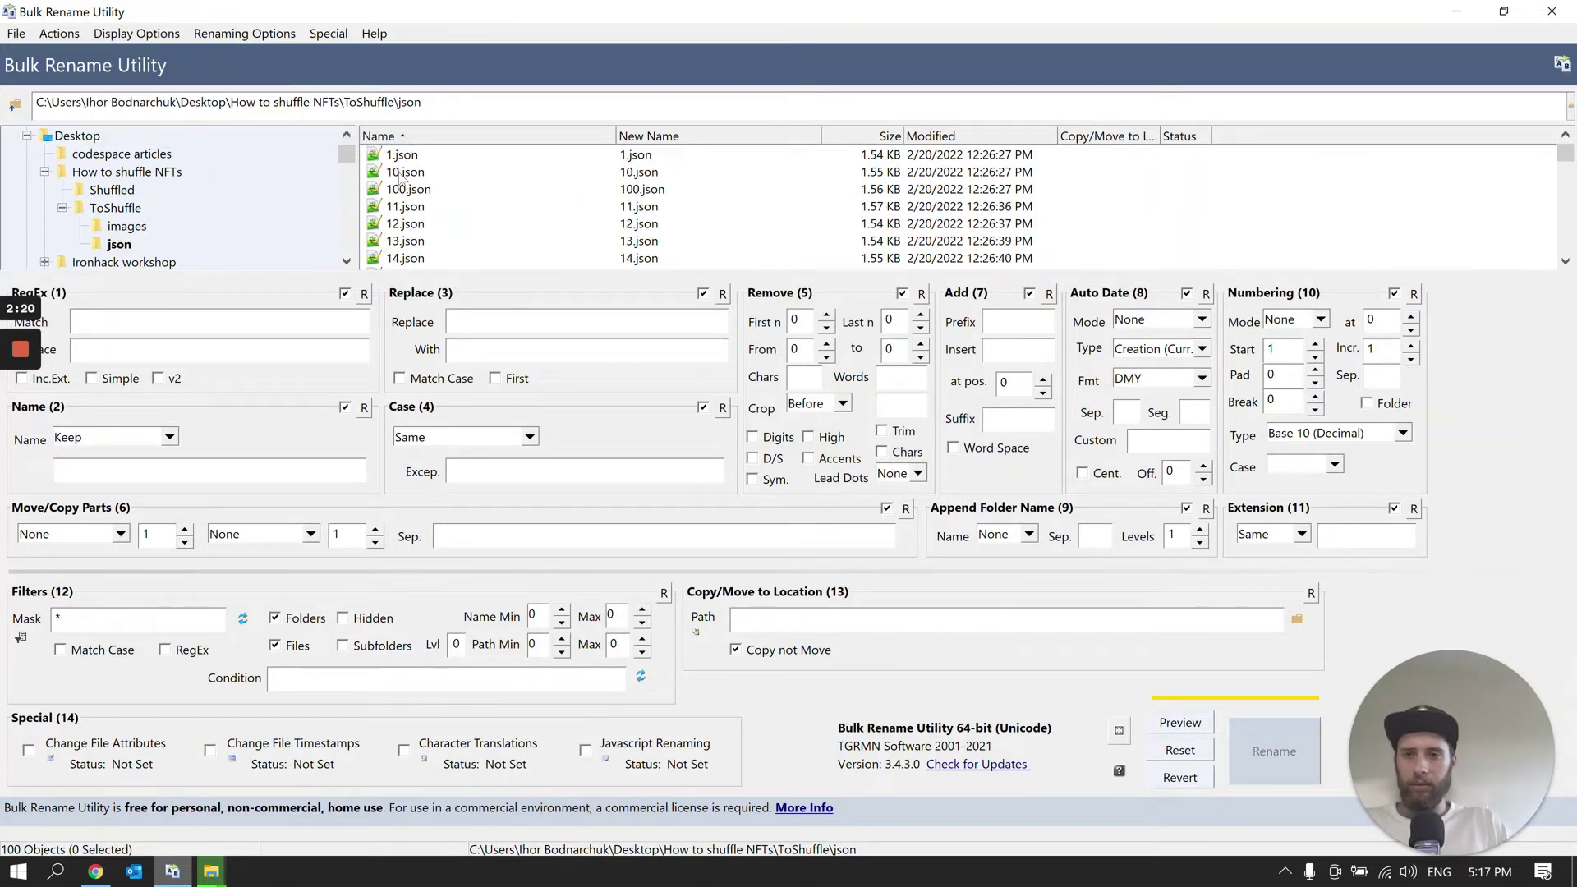
left_click(156, 34)
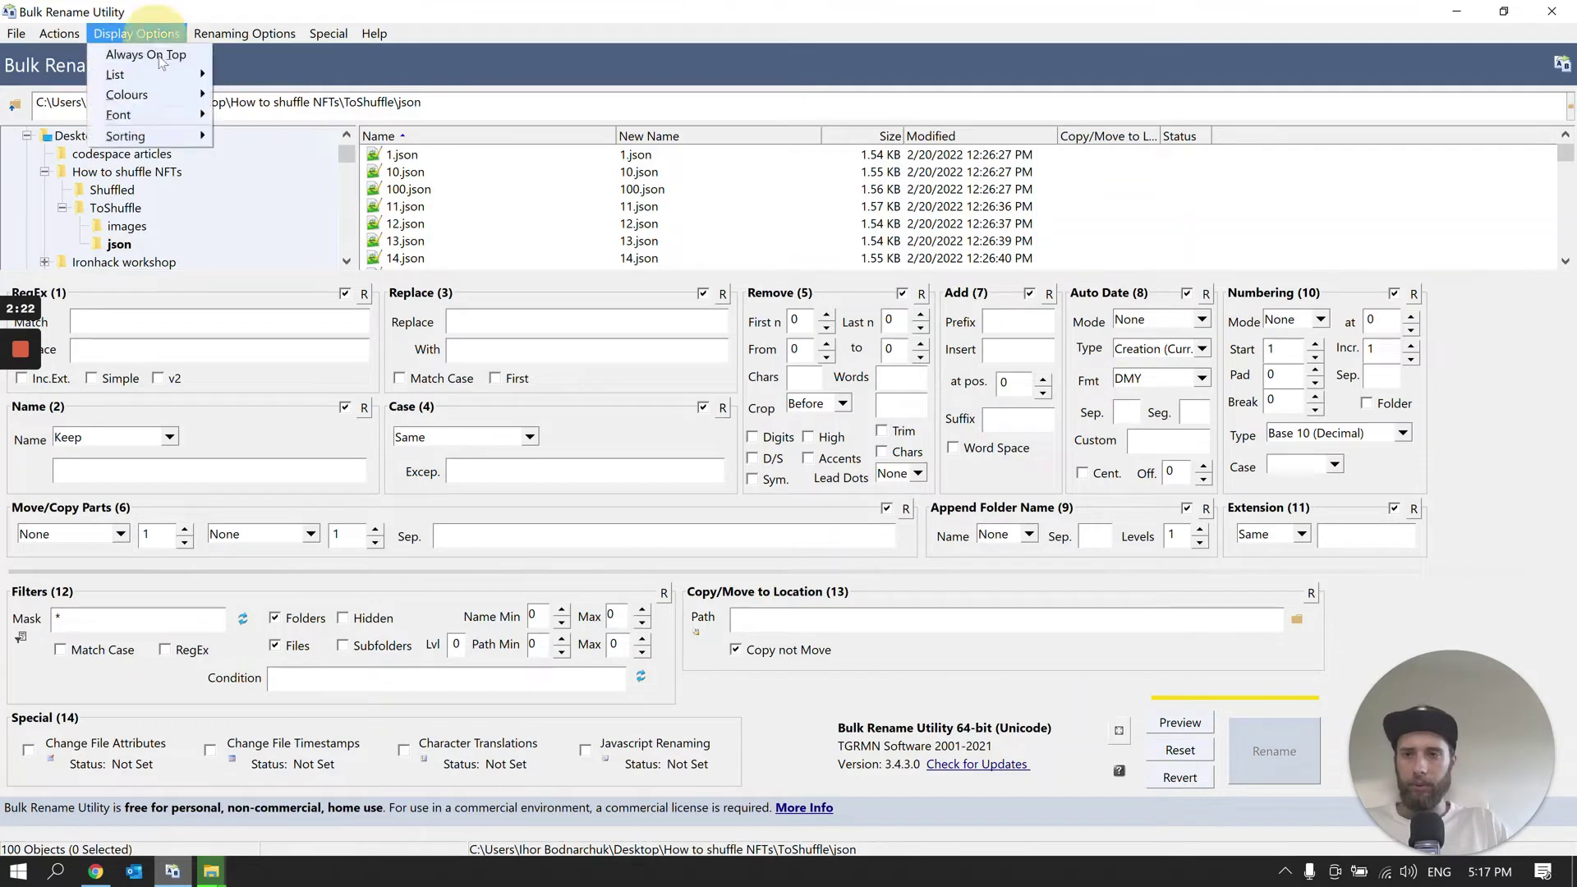
mouse_move(132, 136)
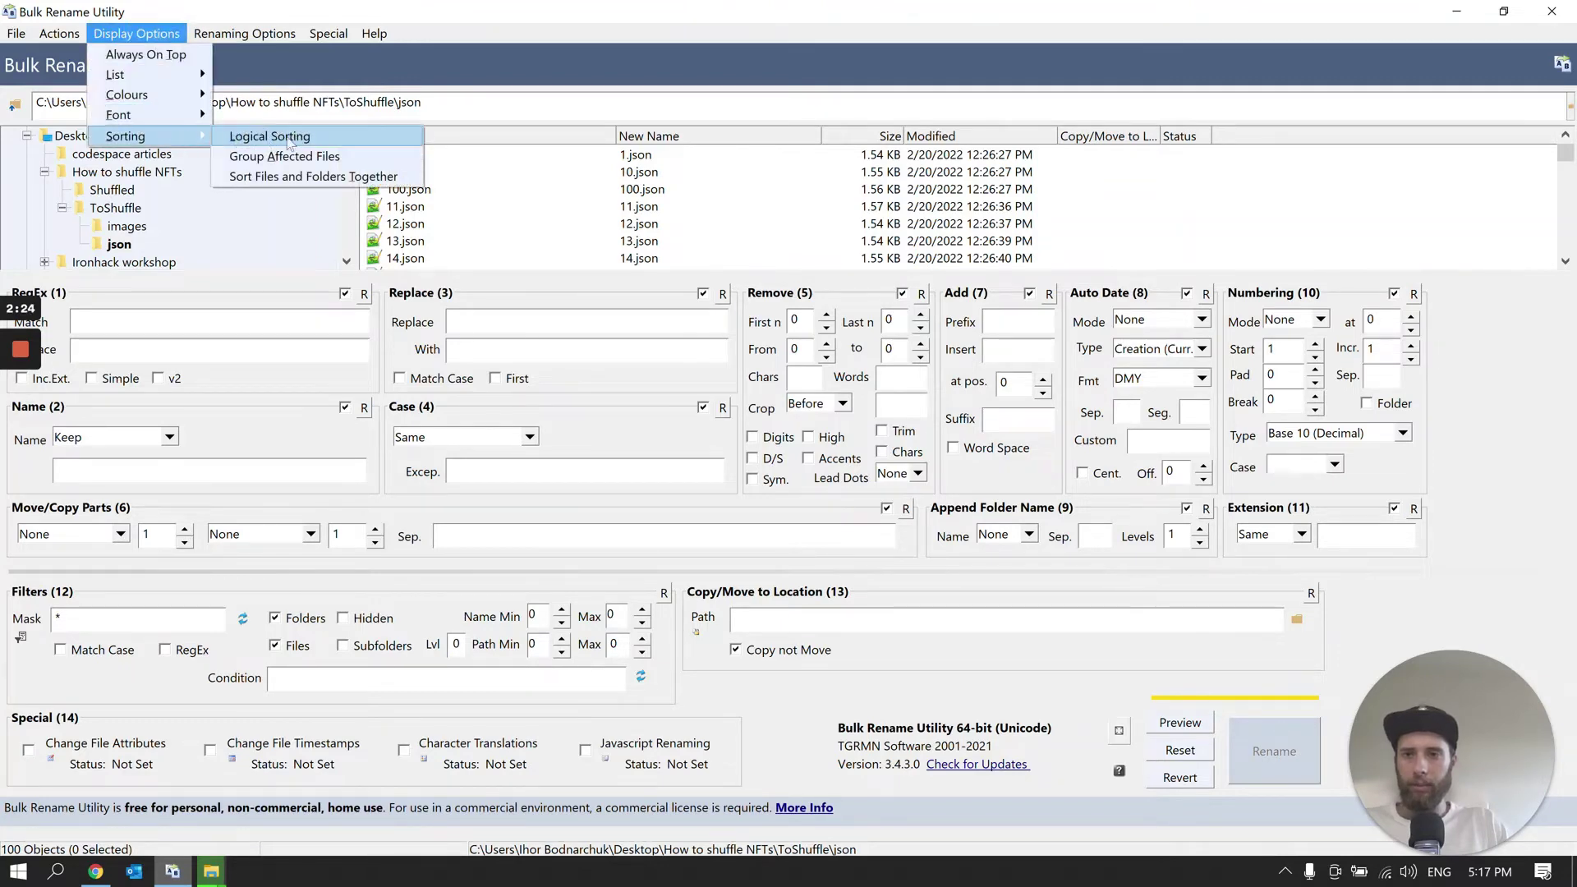
left_click(313, 141)
scroll(433, 205, "down", 13)
scroll(434, 206, "up", 13)
Select all 100 JSON files in the list with Ctrl+A
left_click(1182, 224)
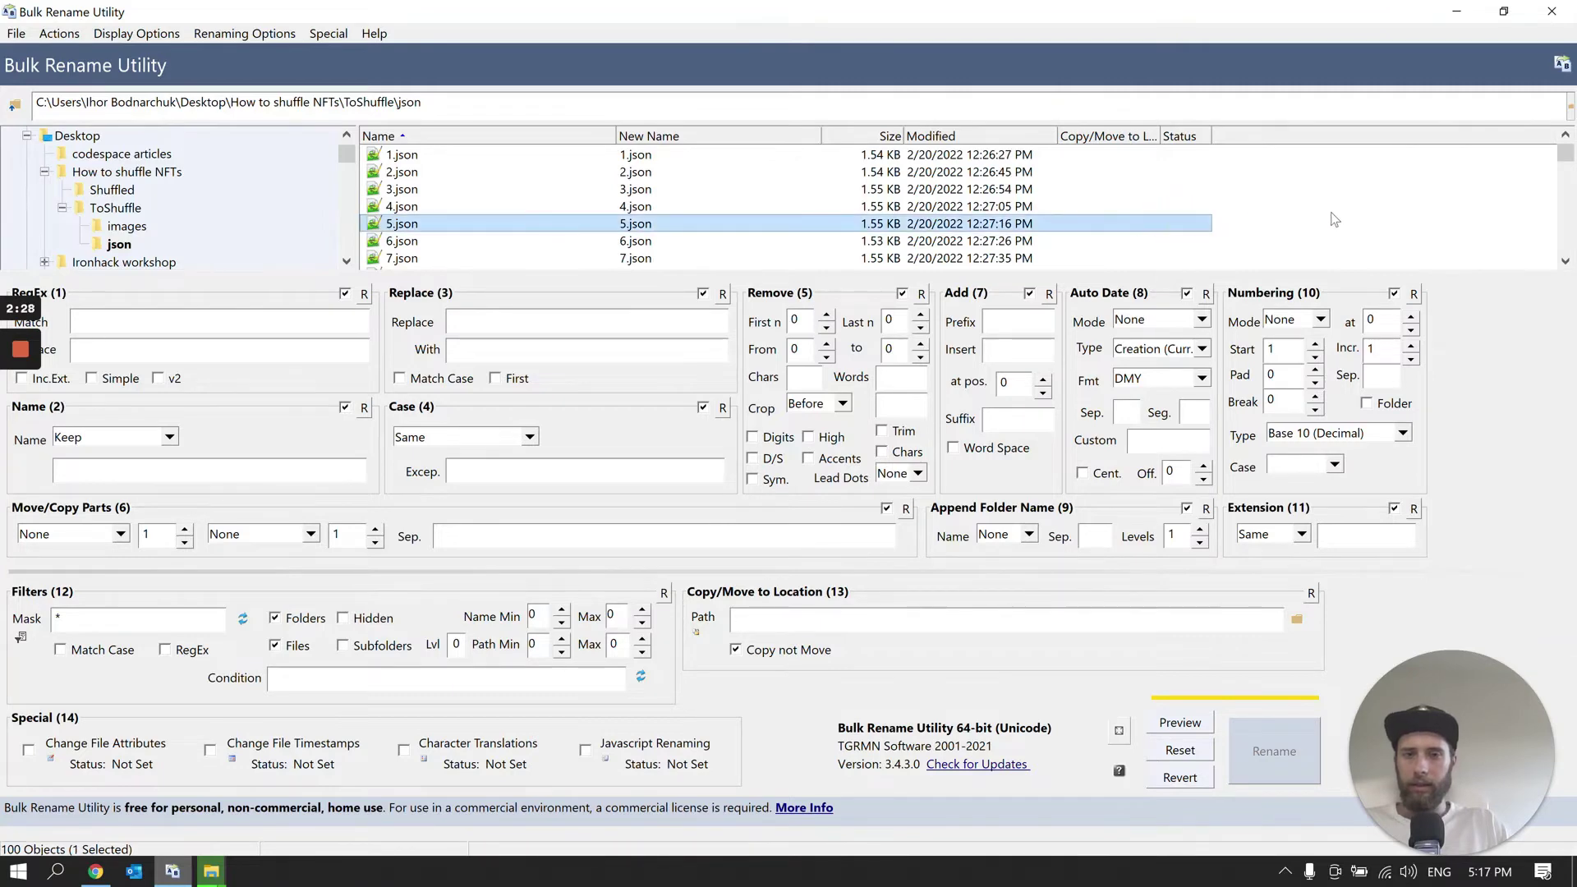
left_click(1282, 215)
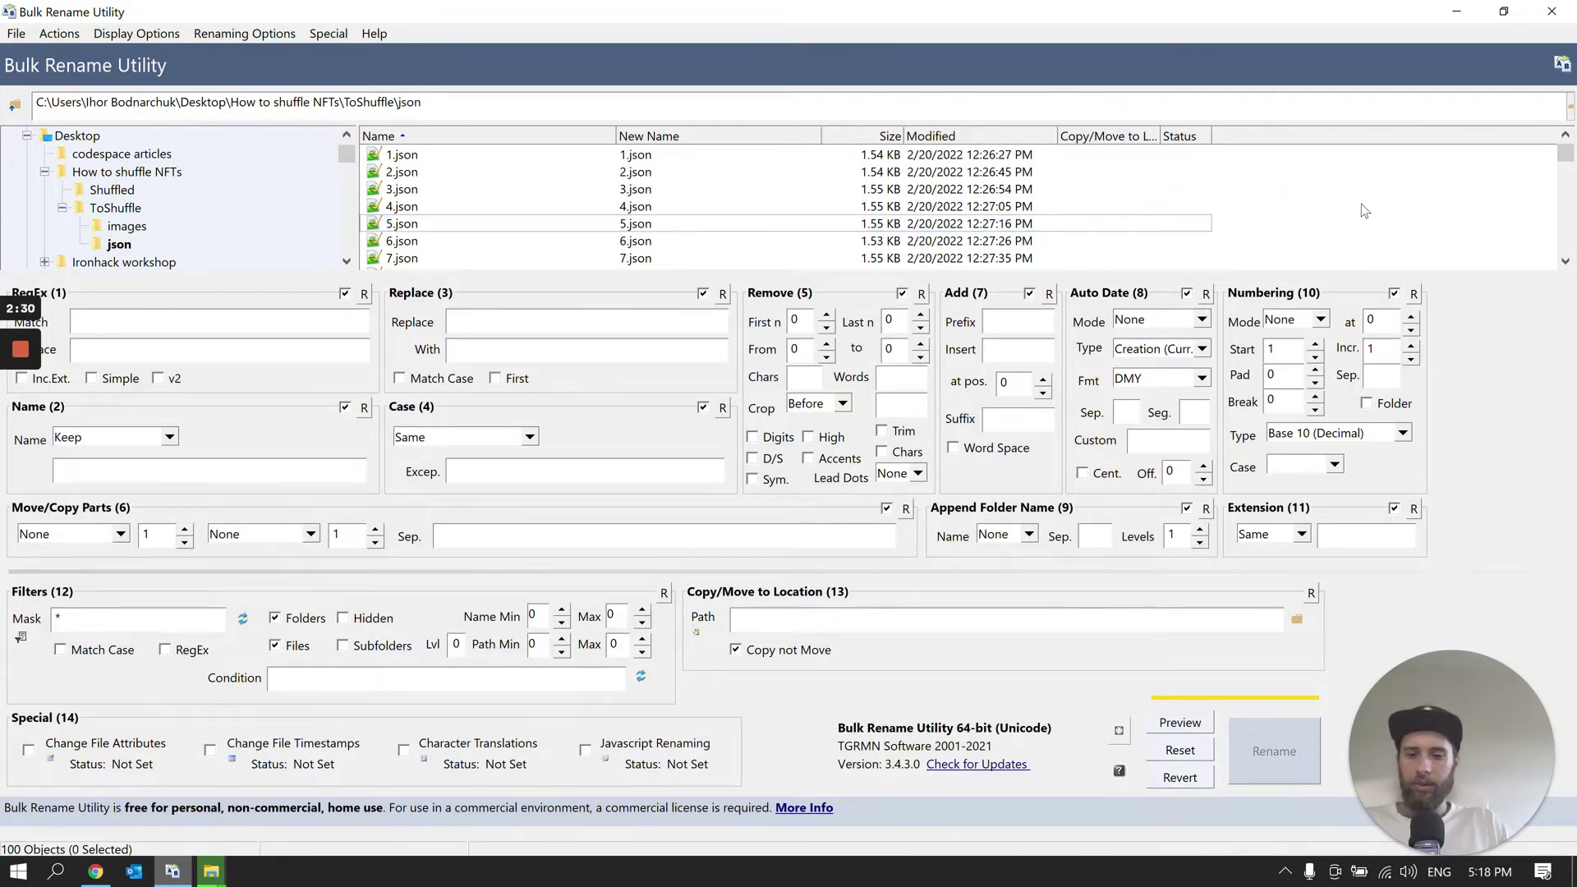
left_click(1324, 210)
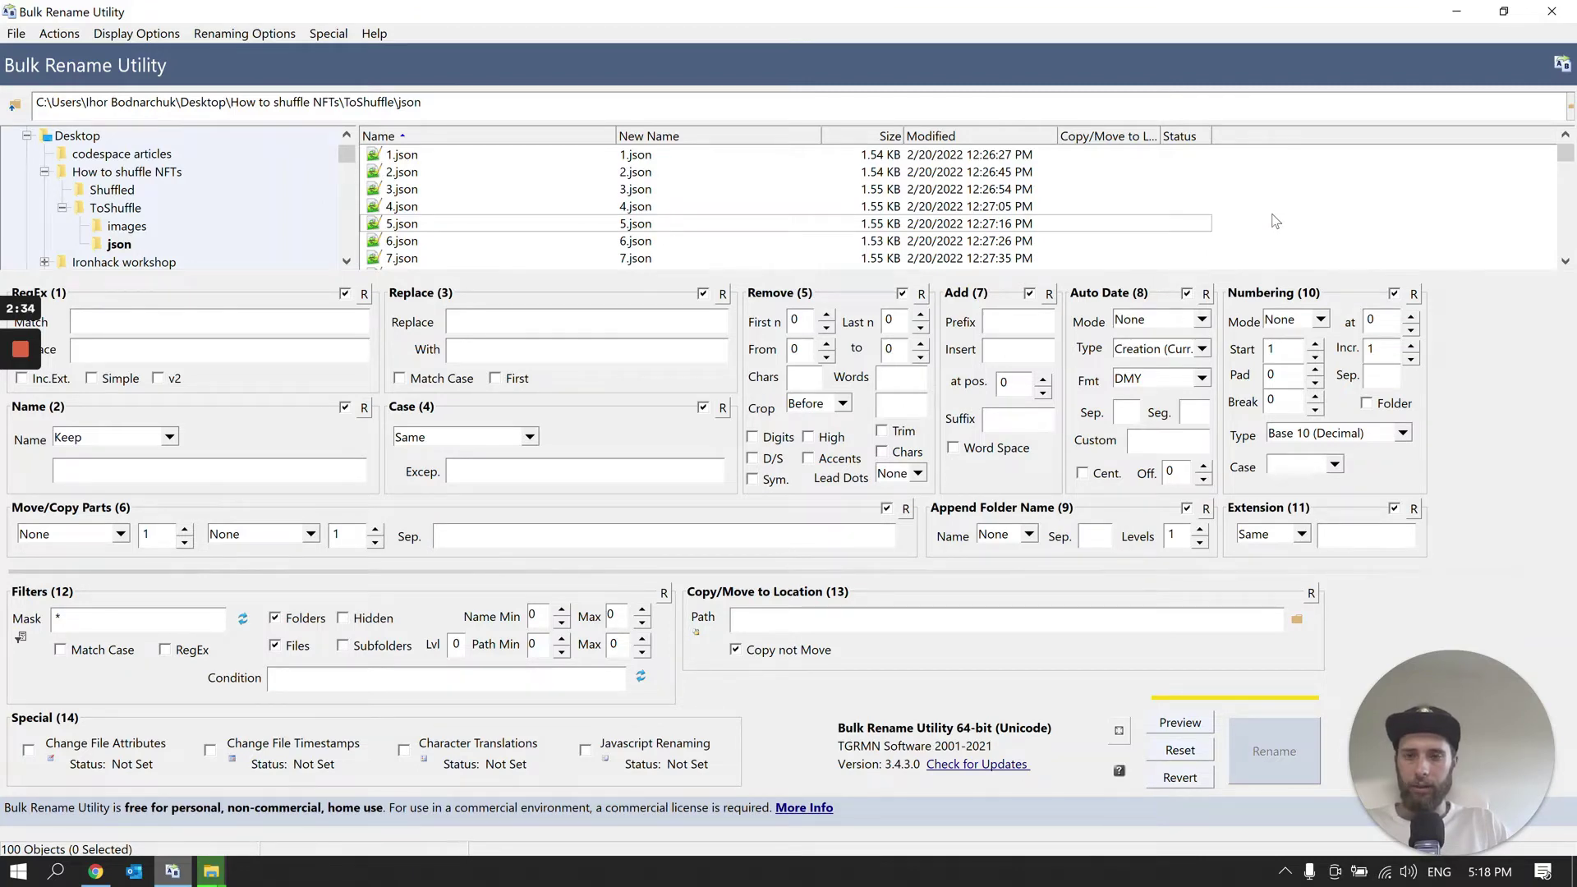
key("ctrl+a")
scroll(842, 210, "down", 20)
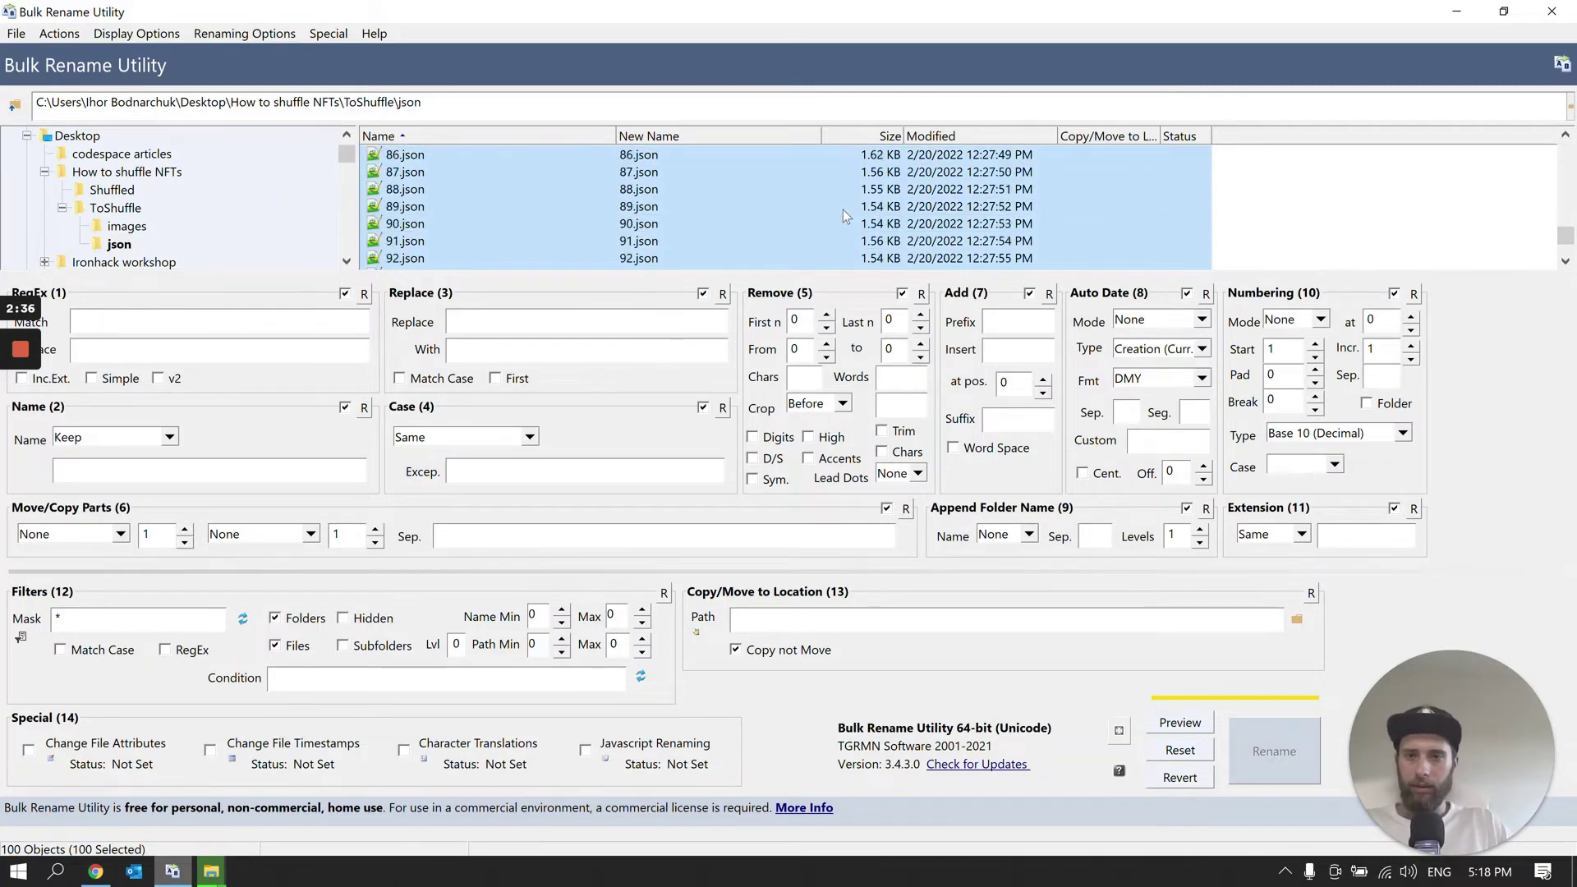
scroll(843, 209, "up", 20)
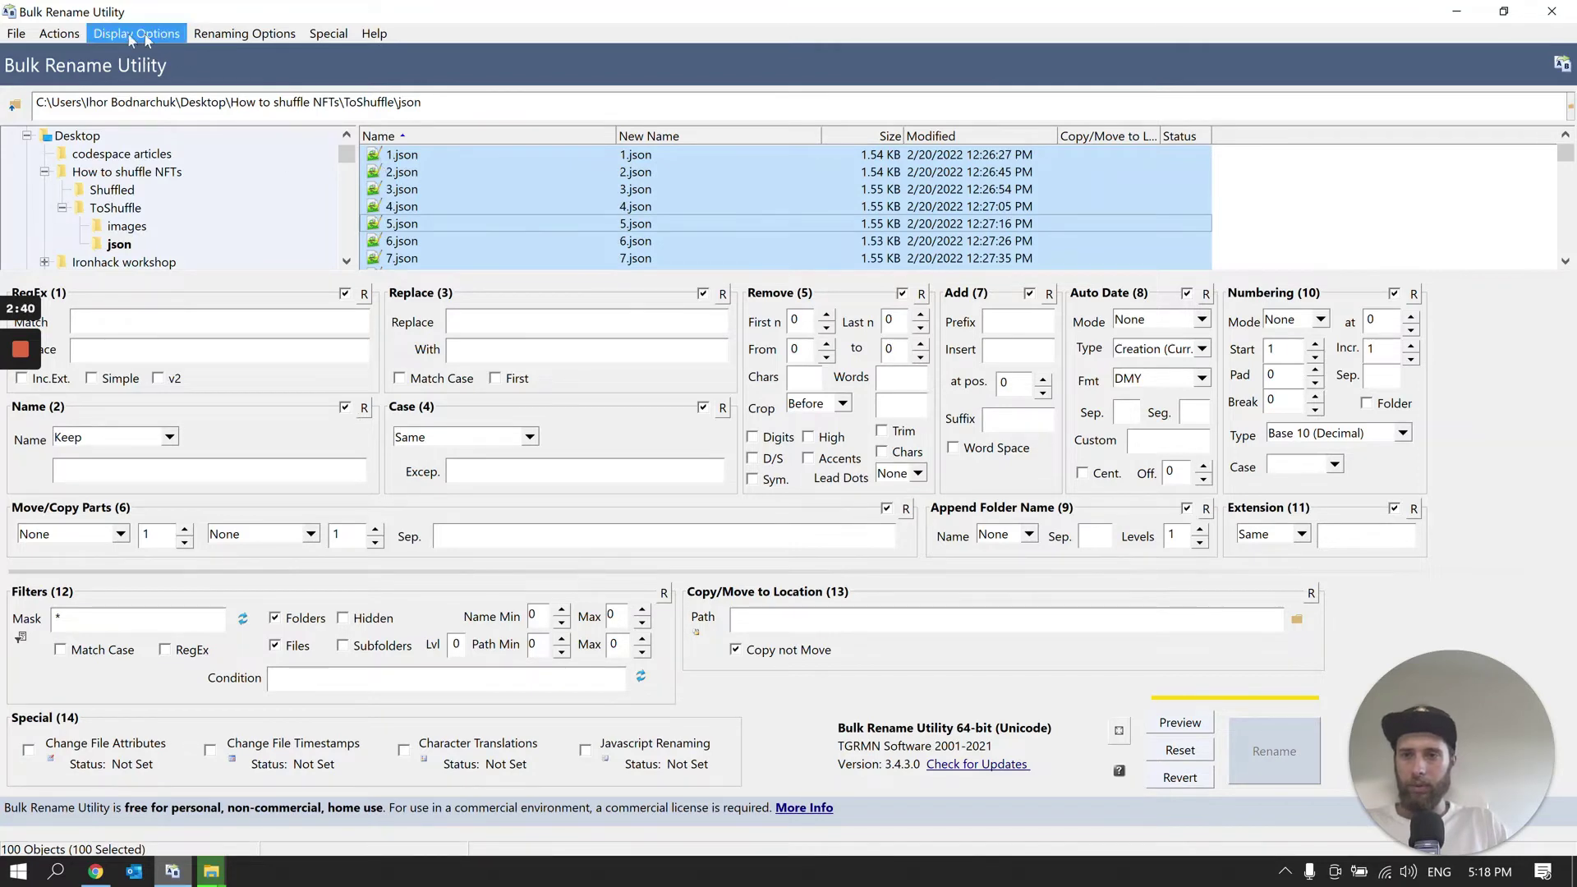
Apply Actions > List > Apply Random Sort to Current List to shuffle the JSON files
left_click(59, 33)
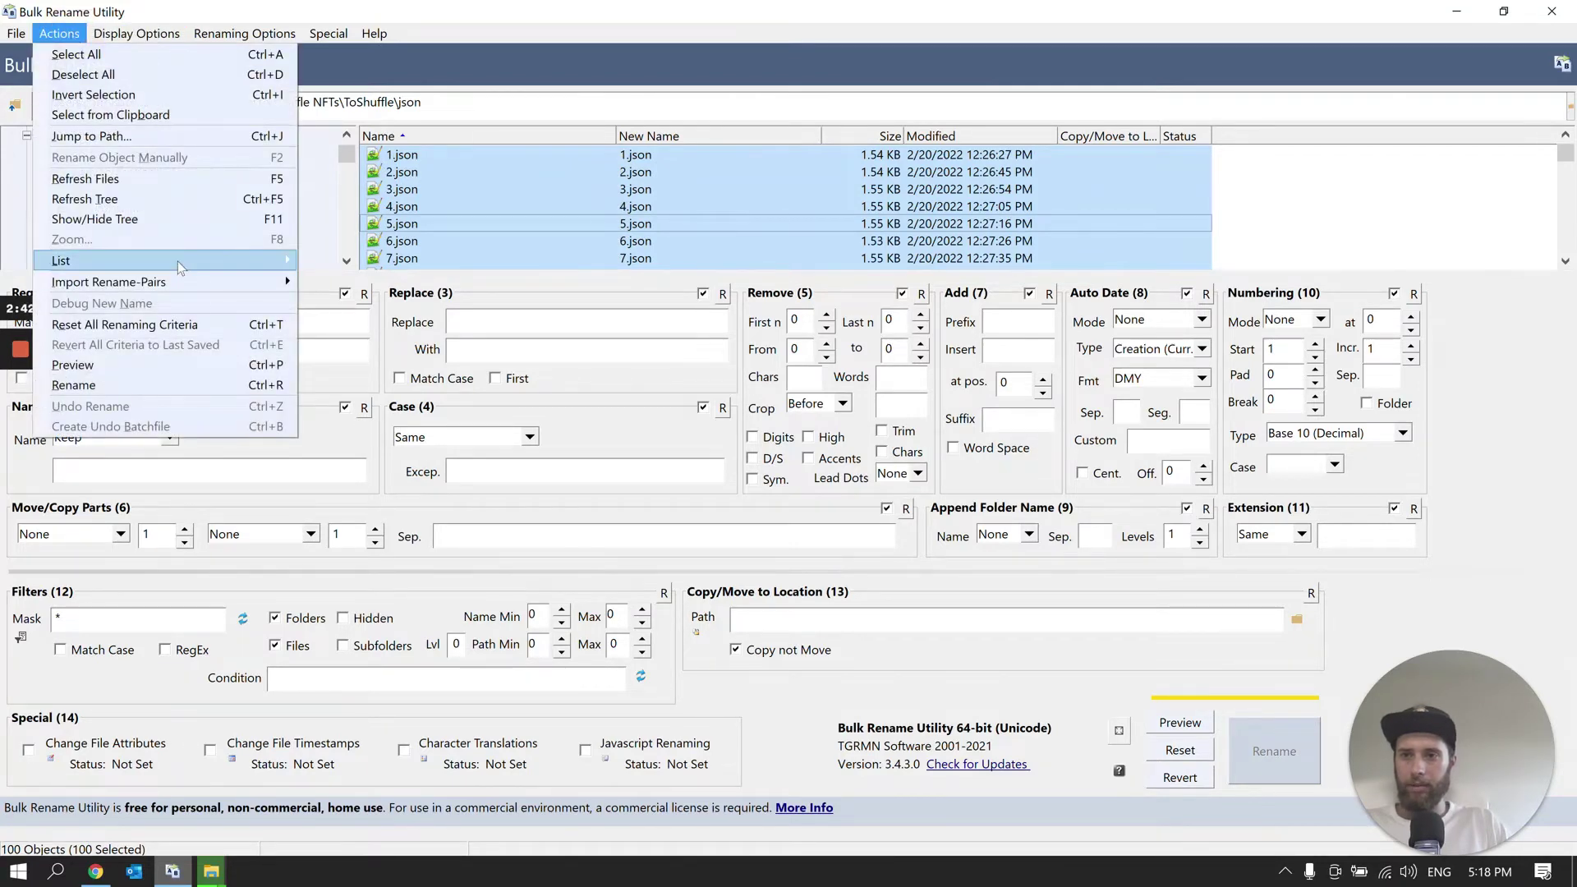
mouse_move(177, 261)
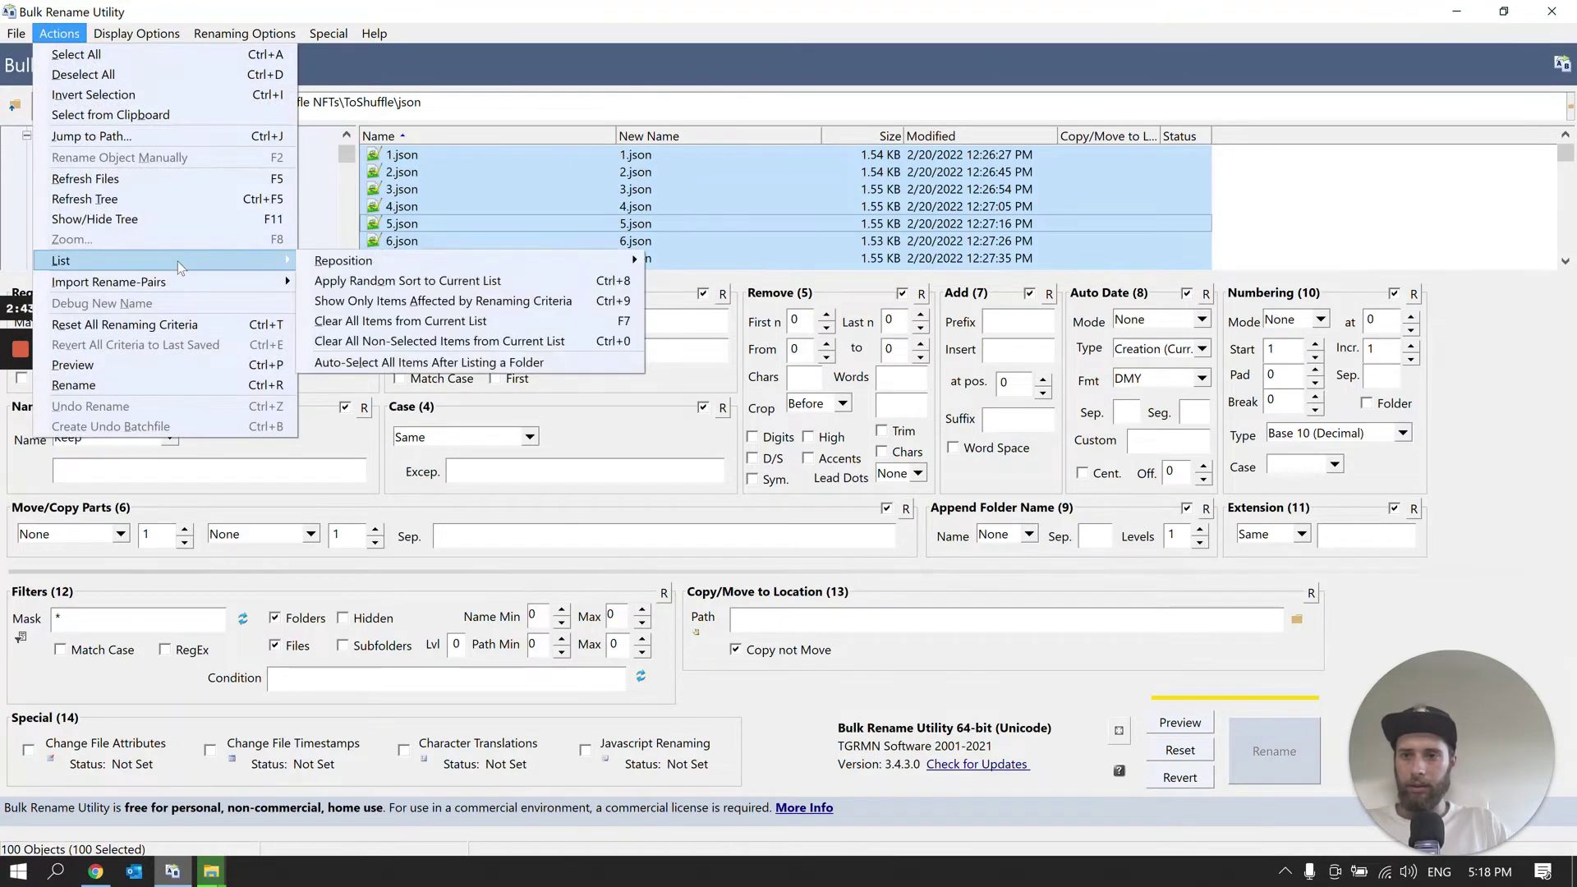
left_click(460, 282)
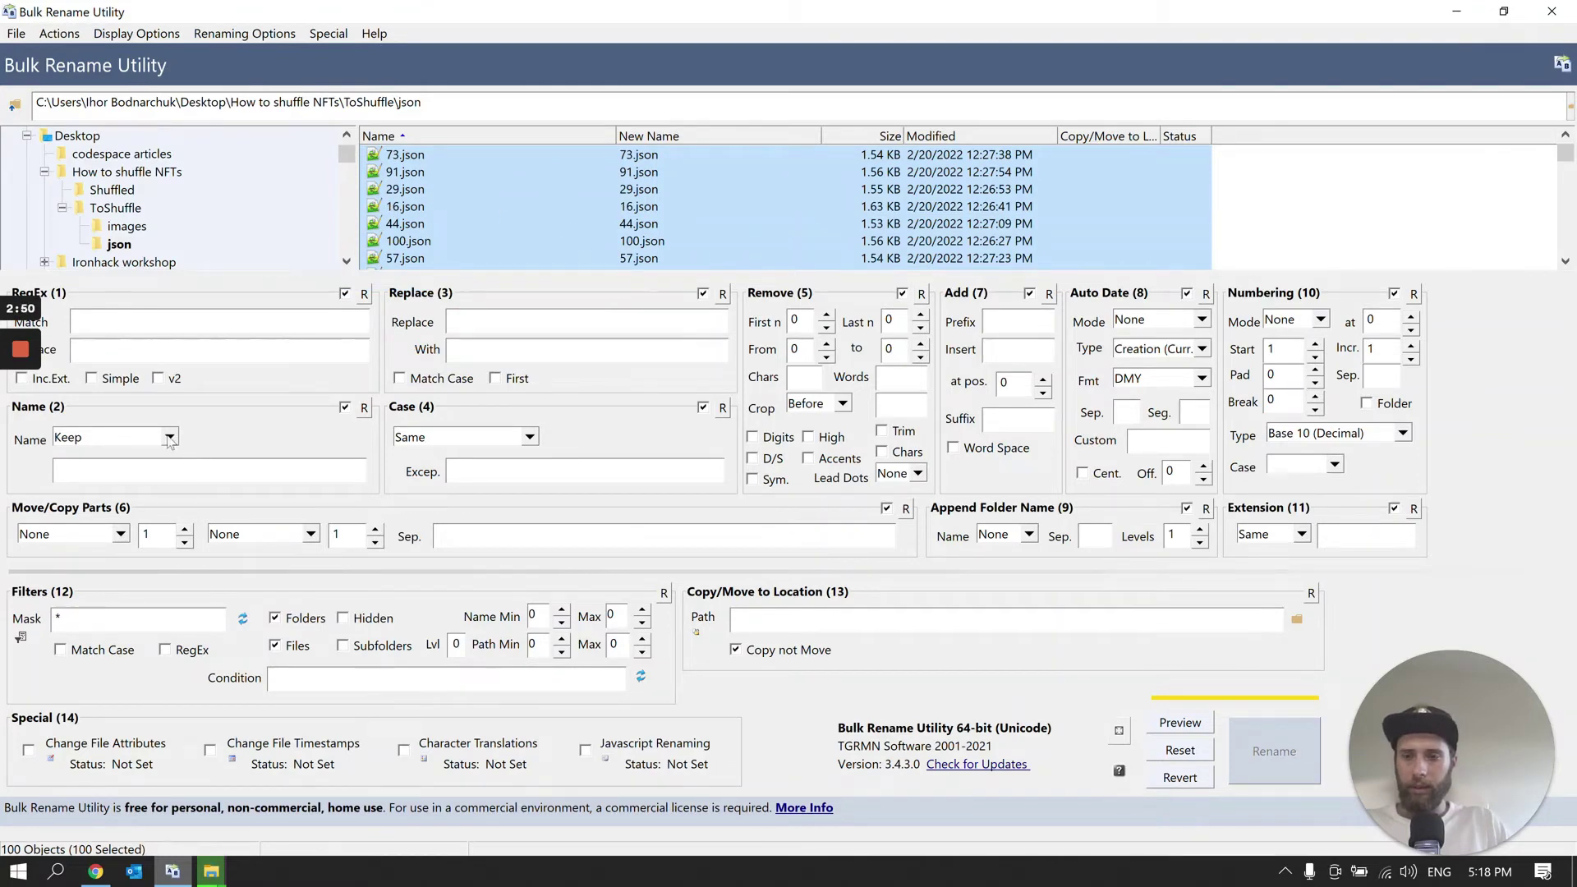
Set Name to Remove and Numbering Mode to Prefix, previewing 1.json through 100.json
left_click(107, 436)
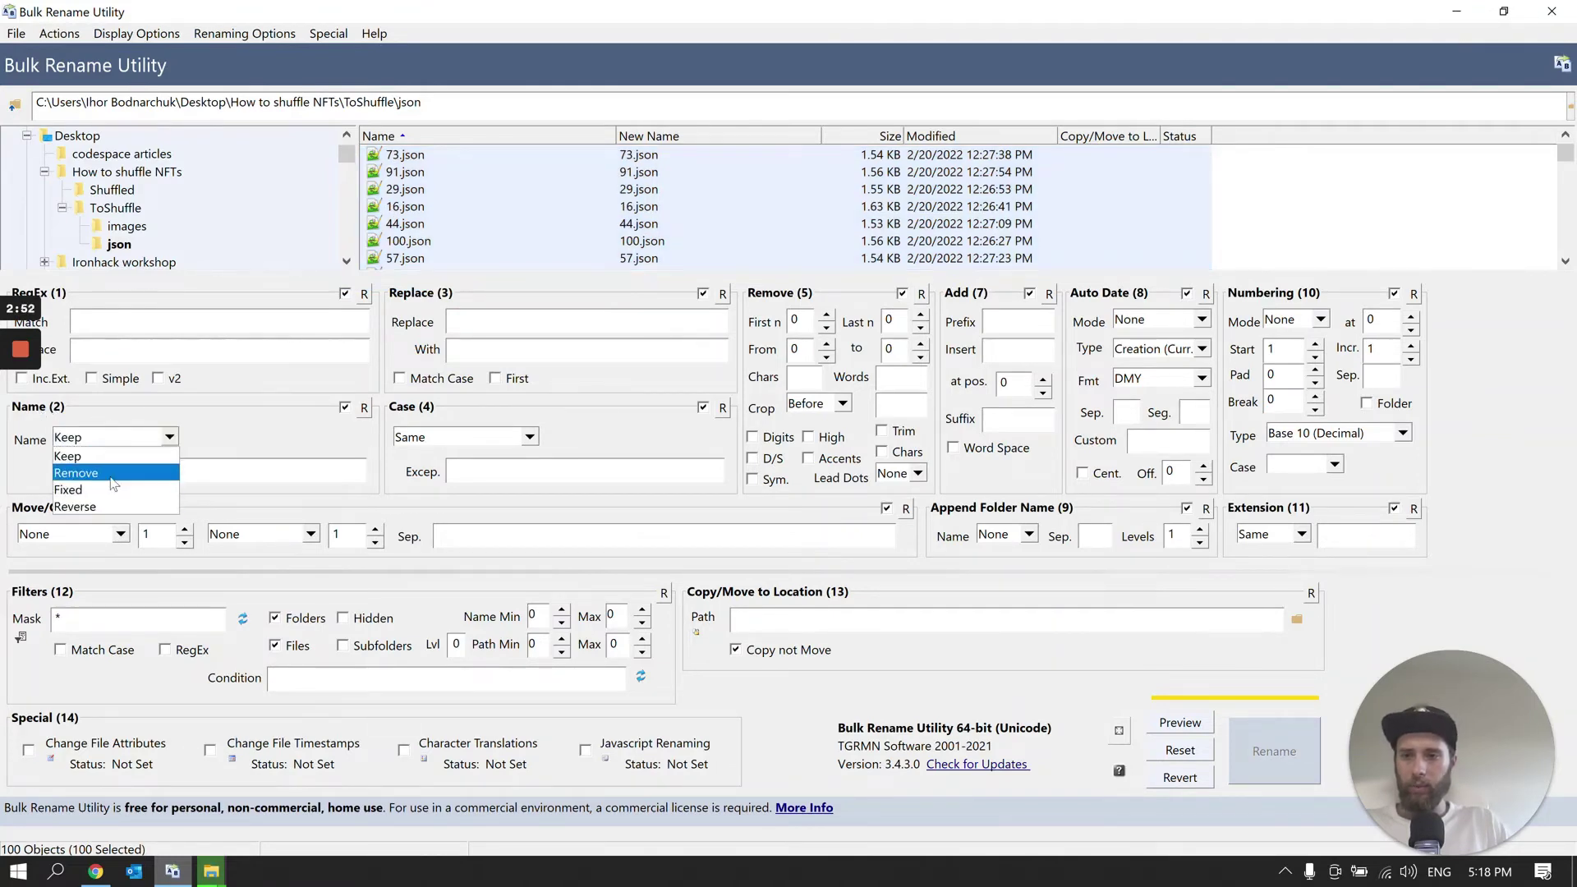
left_click(113, 482)
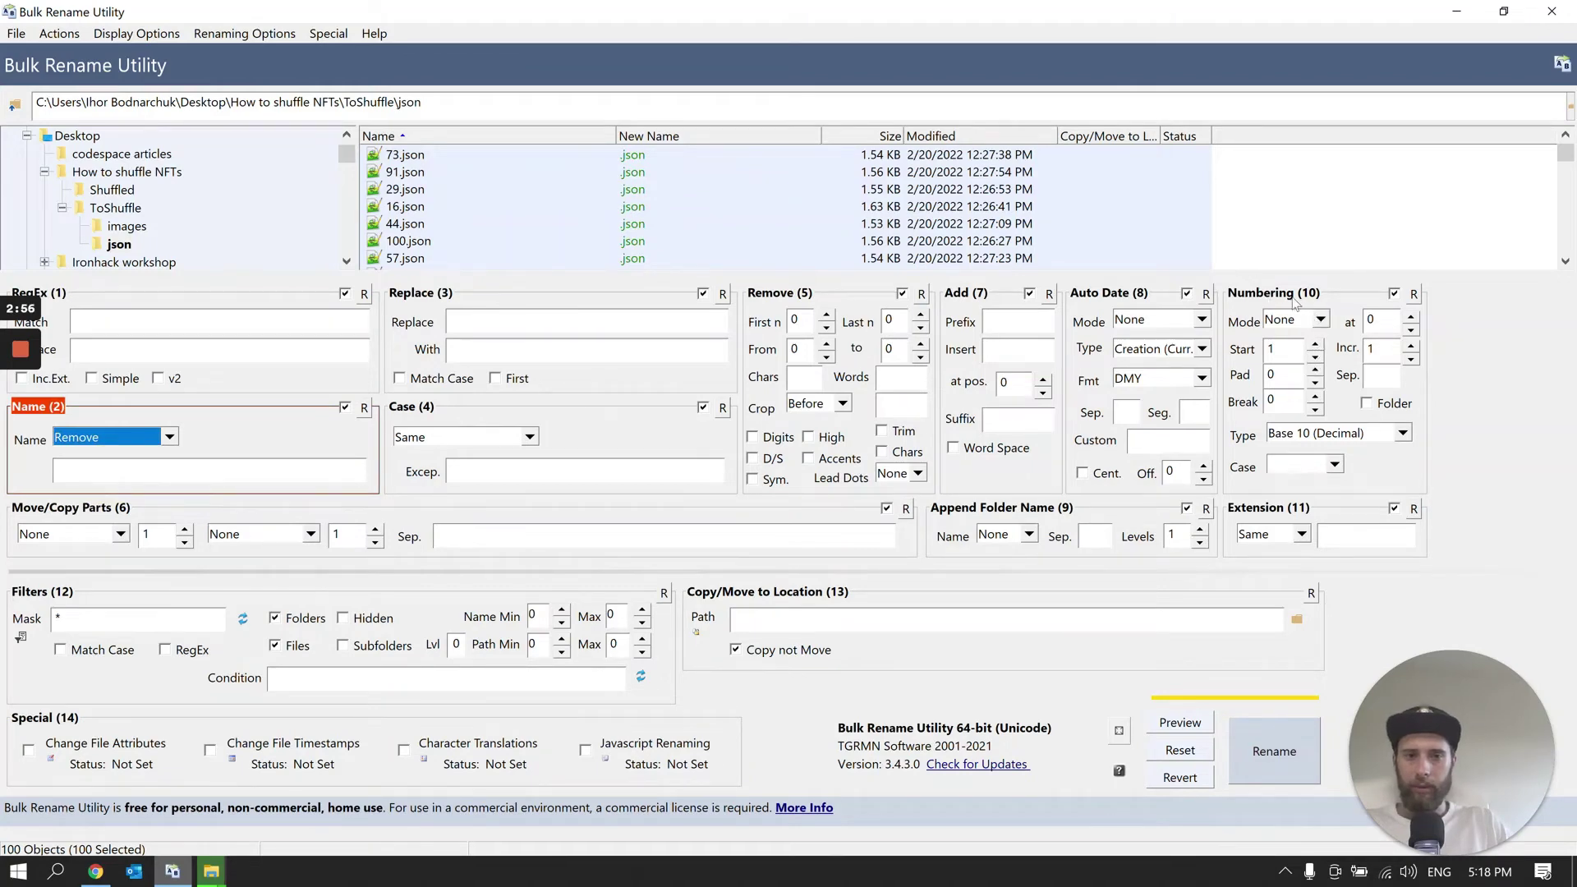
left_click(1324, 319)
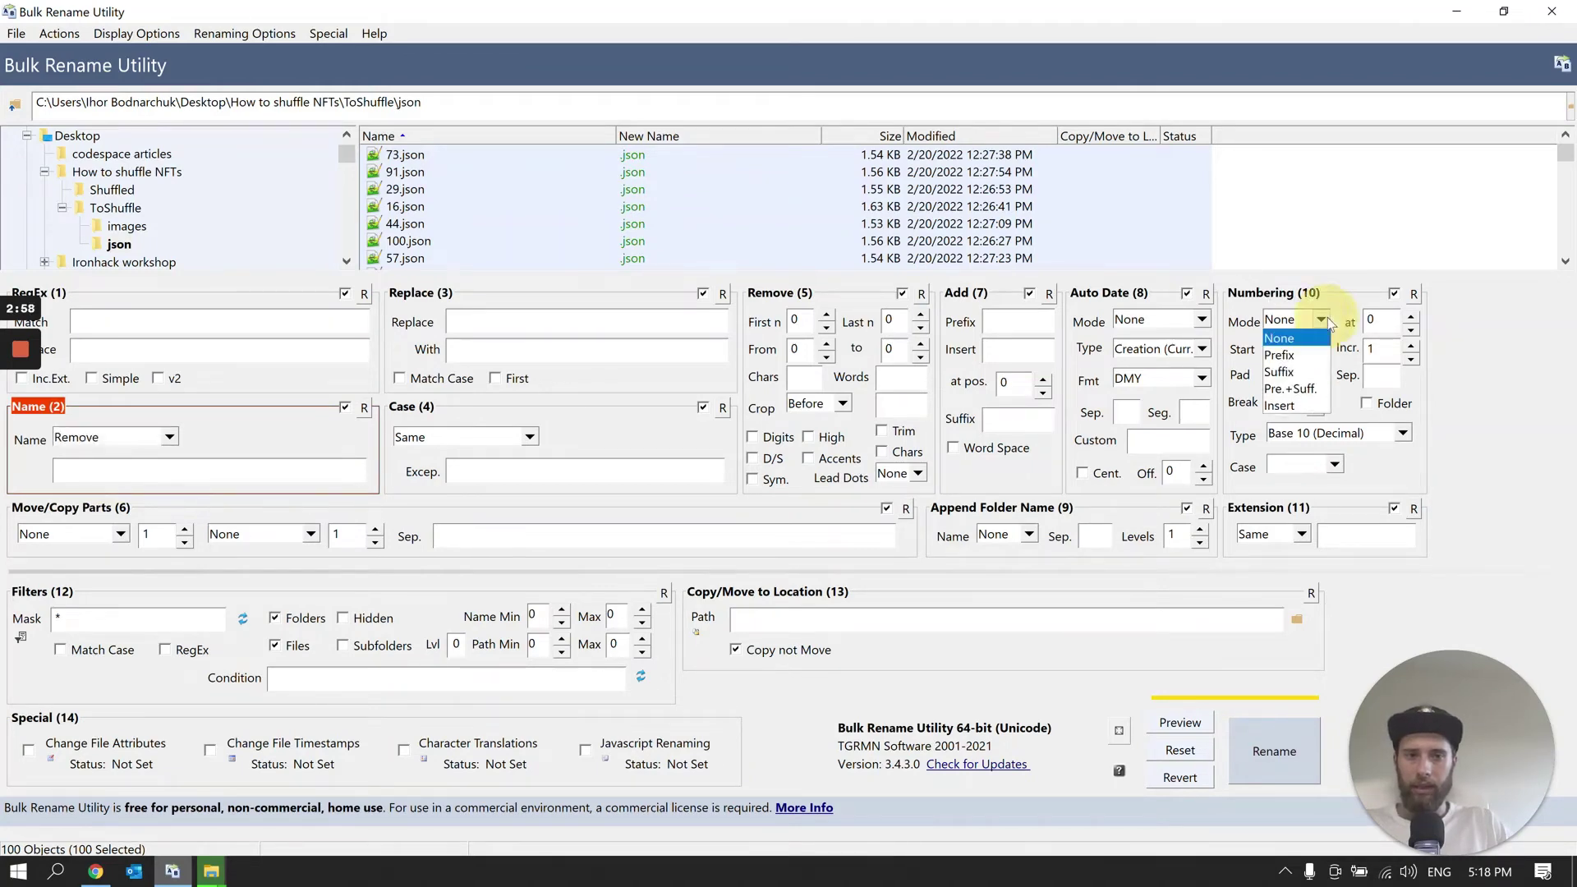
left_click(1296, 358)
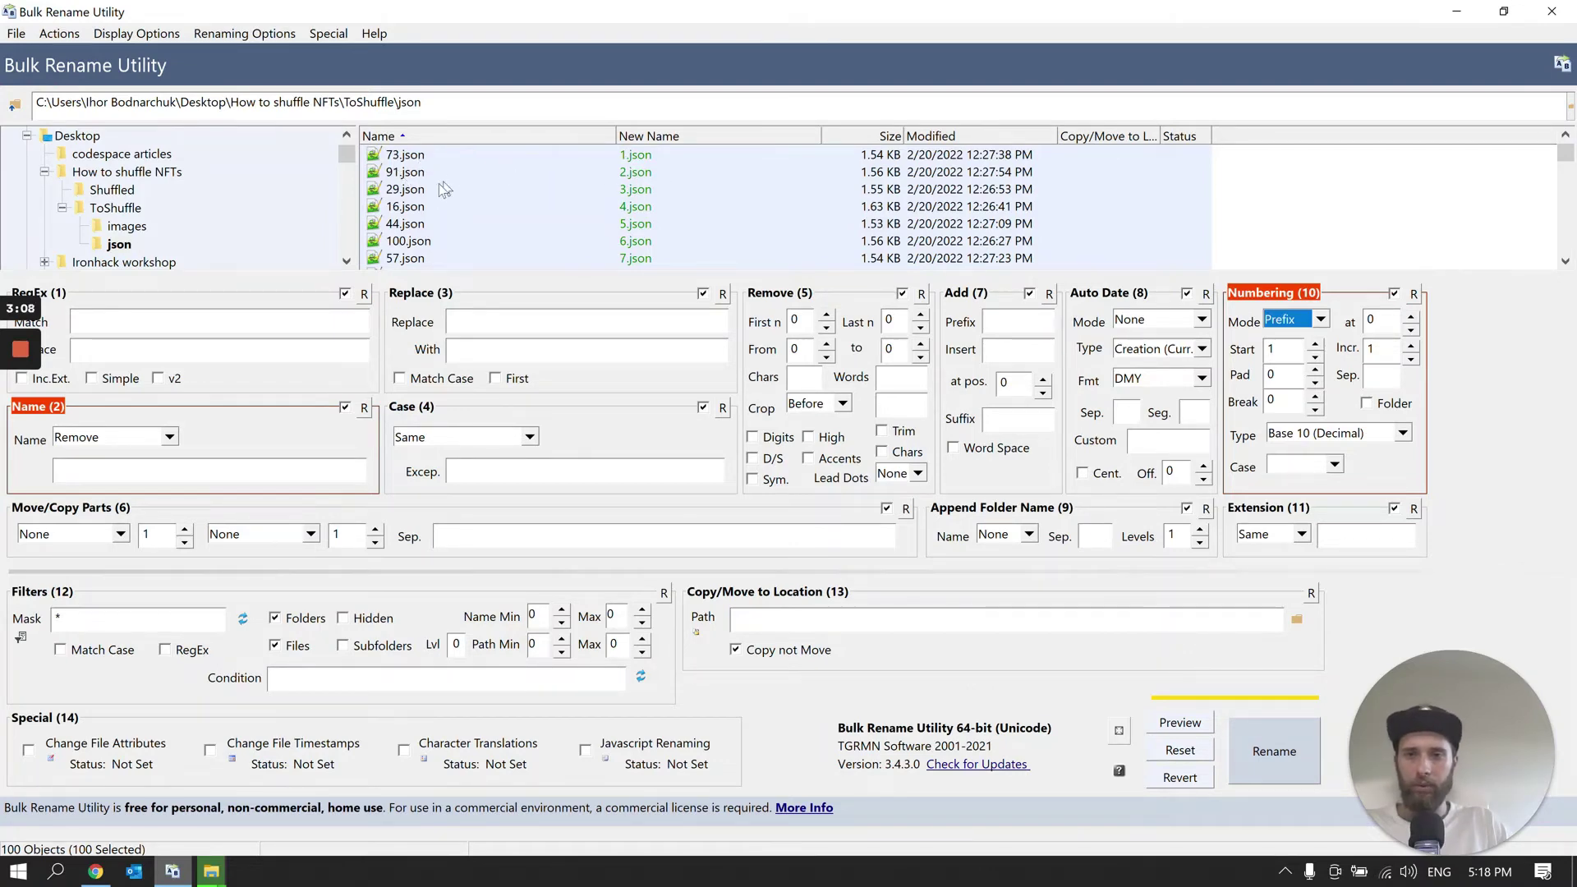
scroll(581, 218, "down", 17)
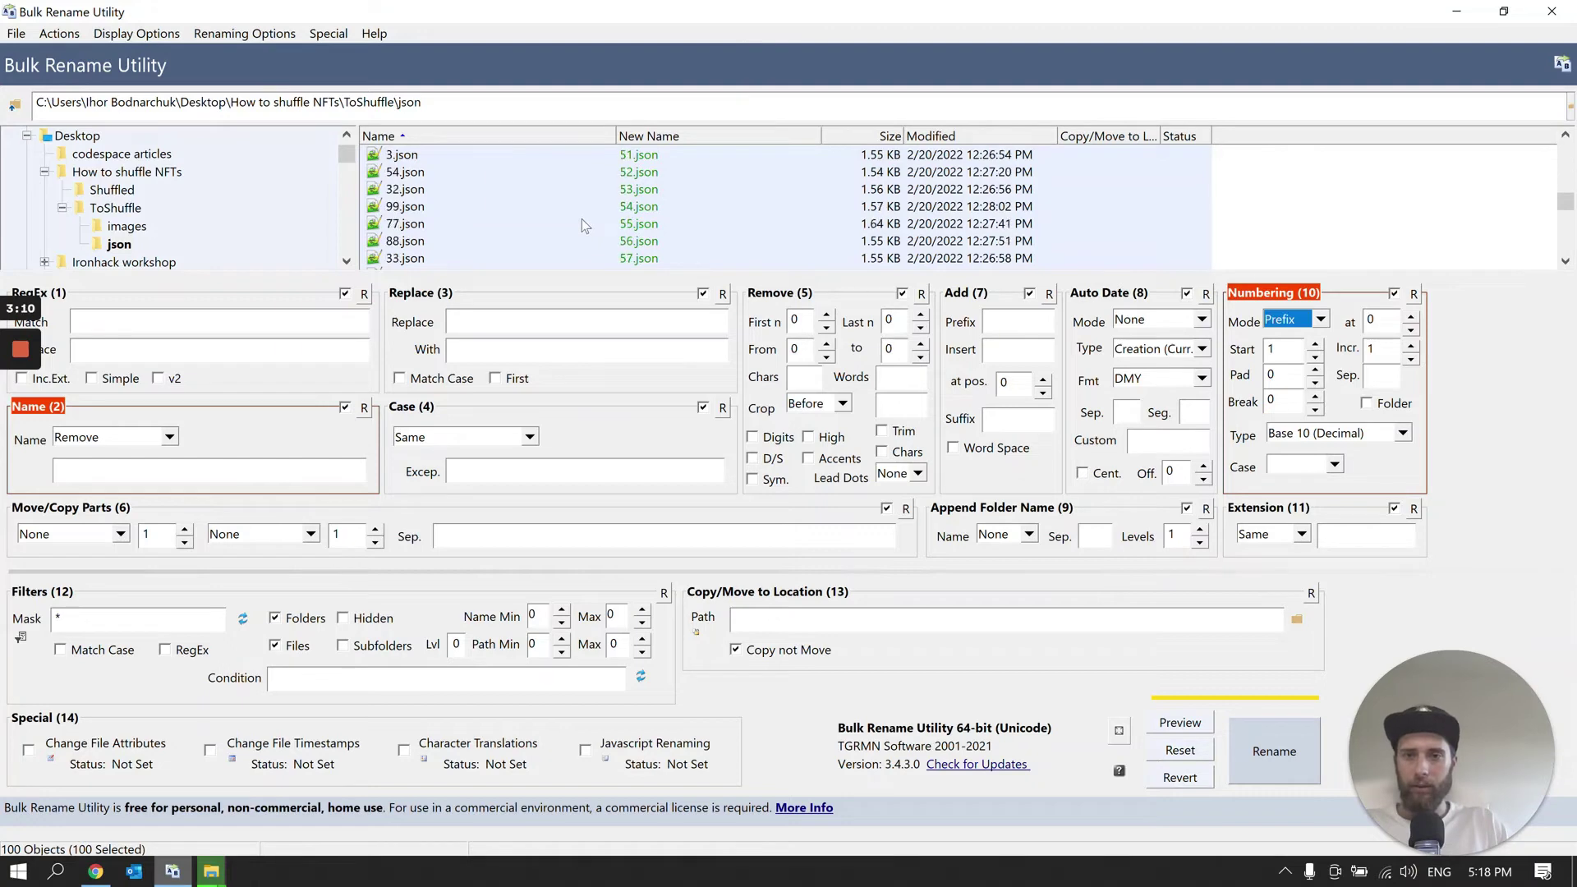
scroll(581, 218, "down", 14)
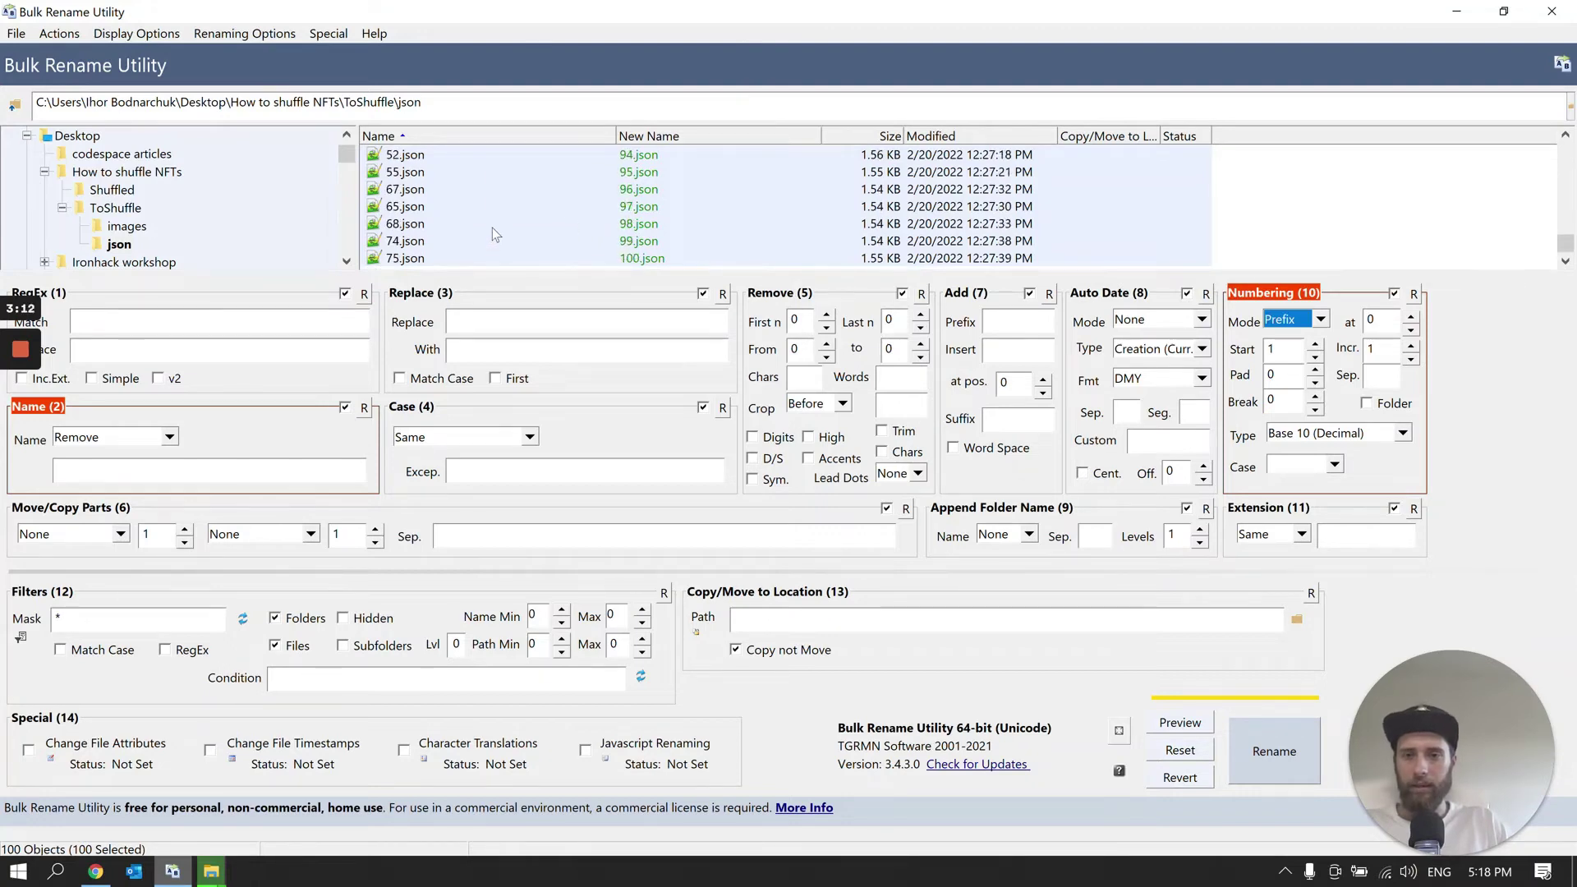
scroll(567, 239, "up", 20)
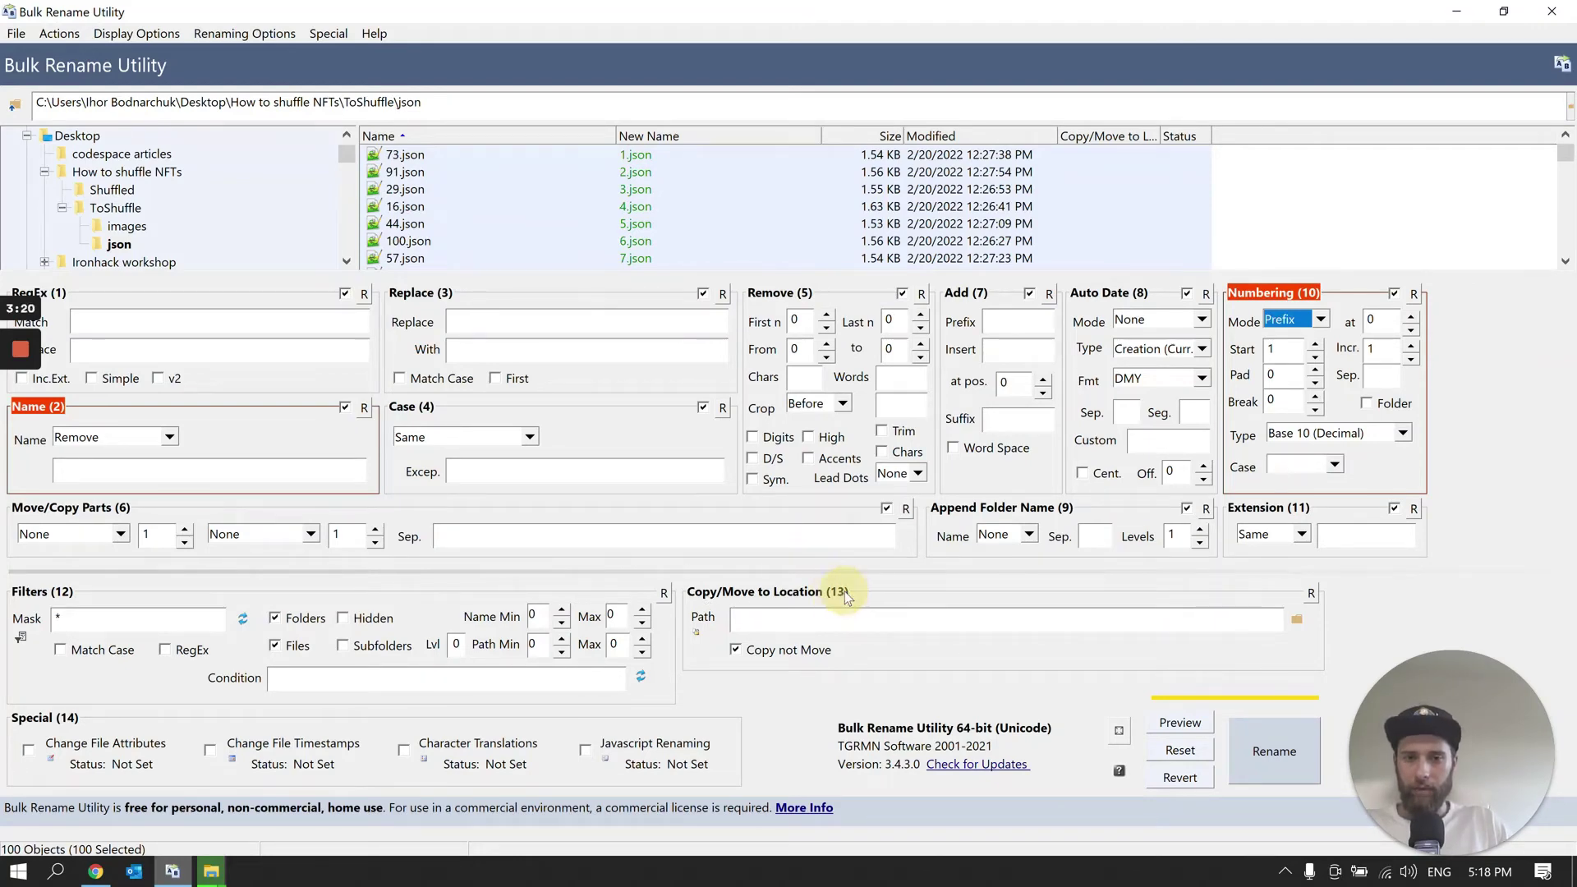
Set Copy/Move to Location to Desktop\How to shuffle NFTs\Shuffled as the copy destination
left_click(1297, 622)
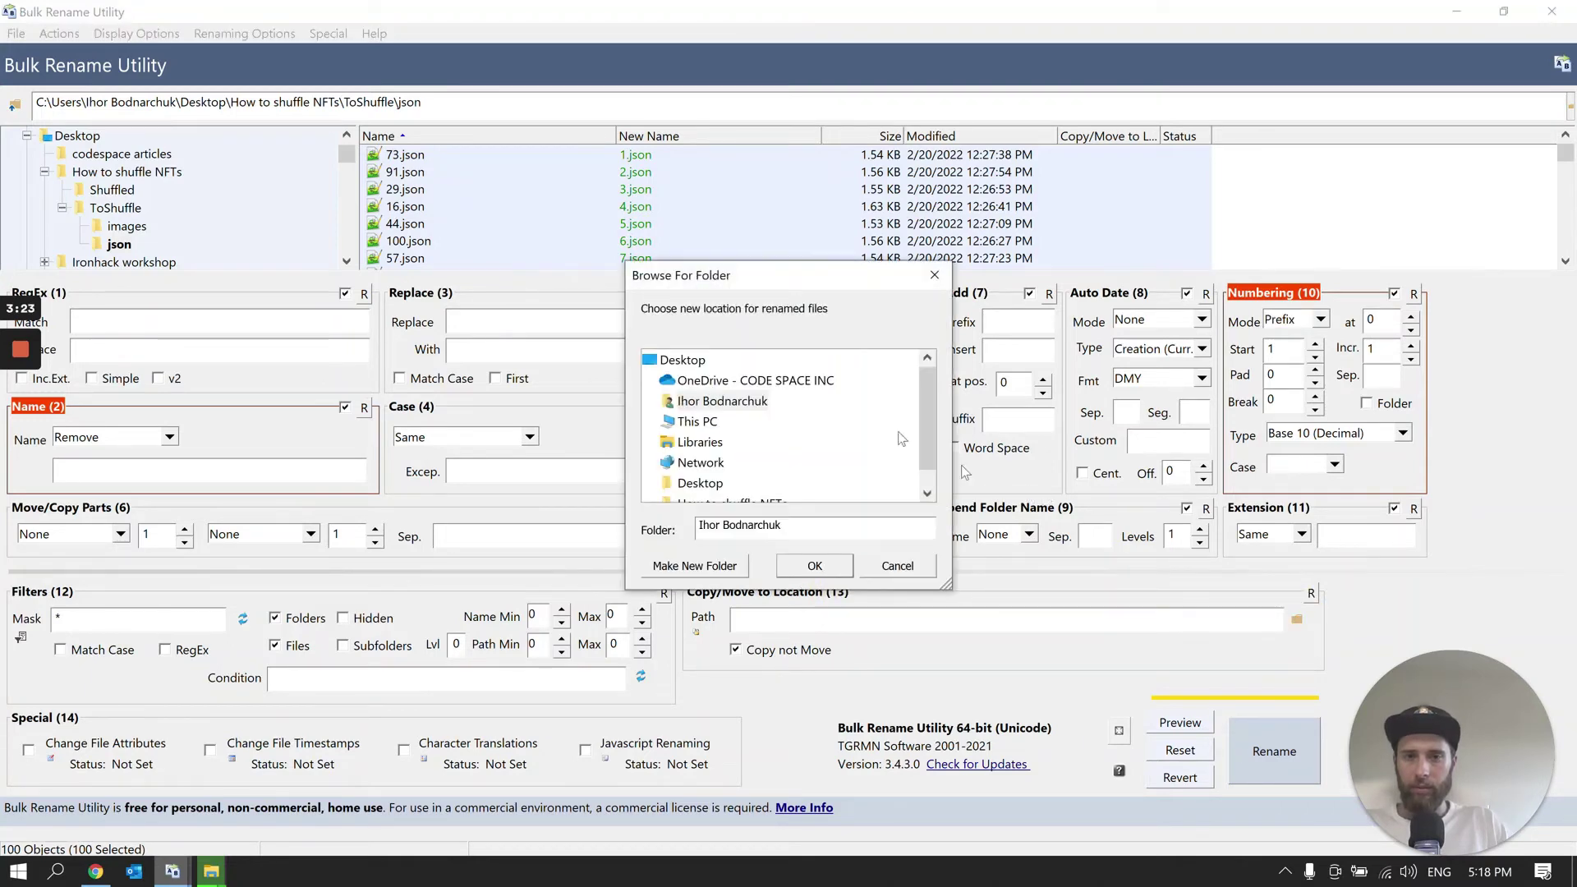
scroll(704, 446, "down", 1)
left_click(700, 463)
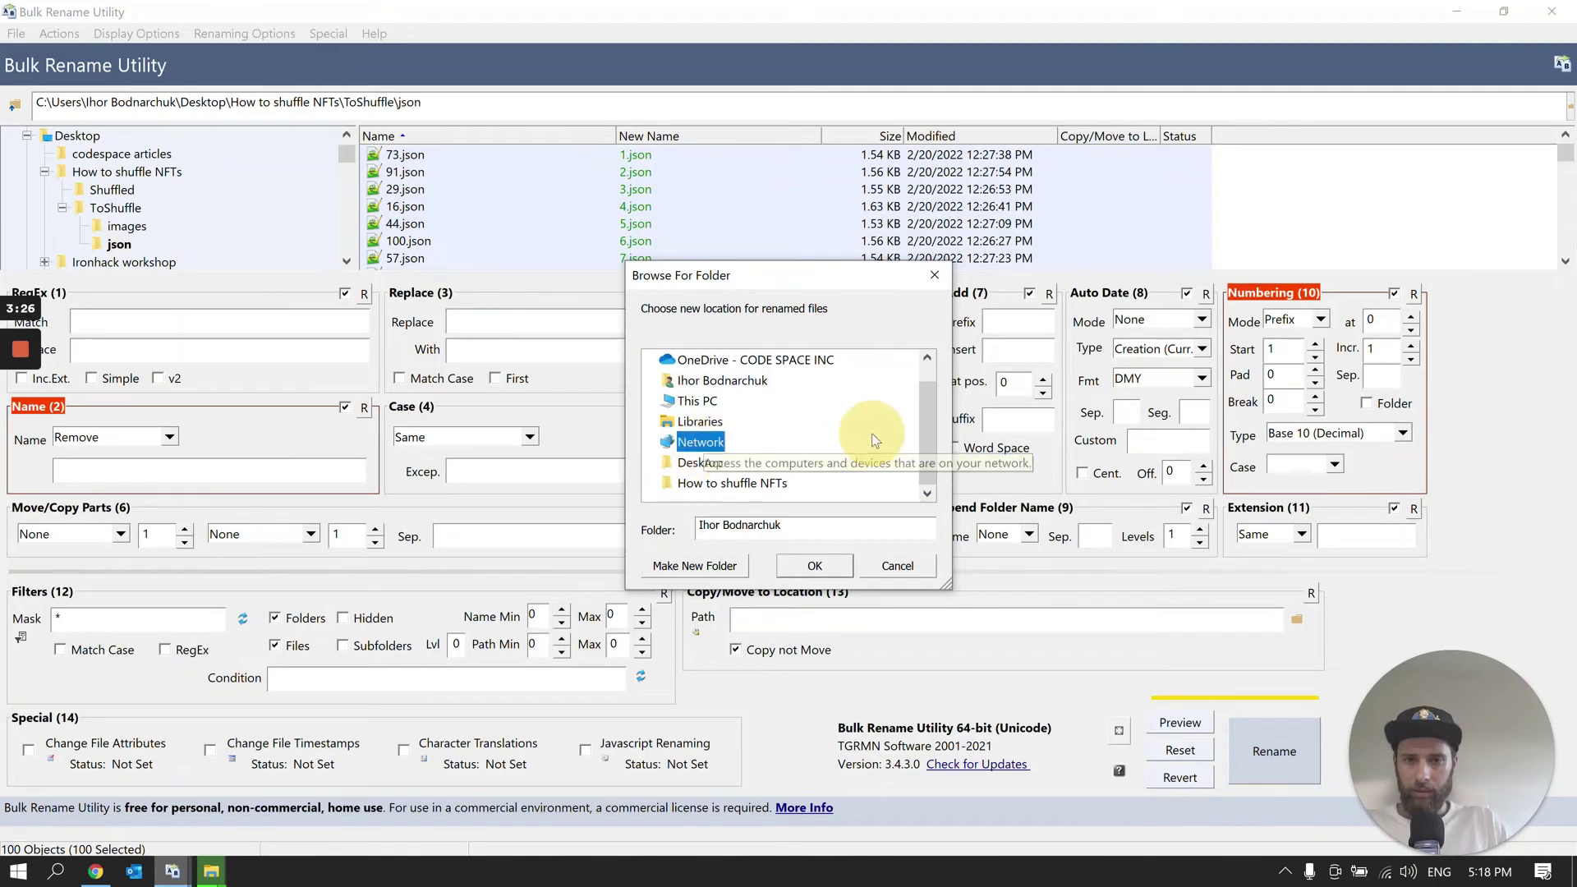
scroll(714, 470, "down", 2)
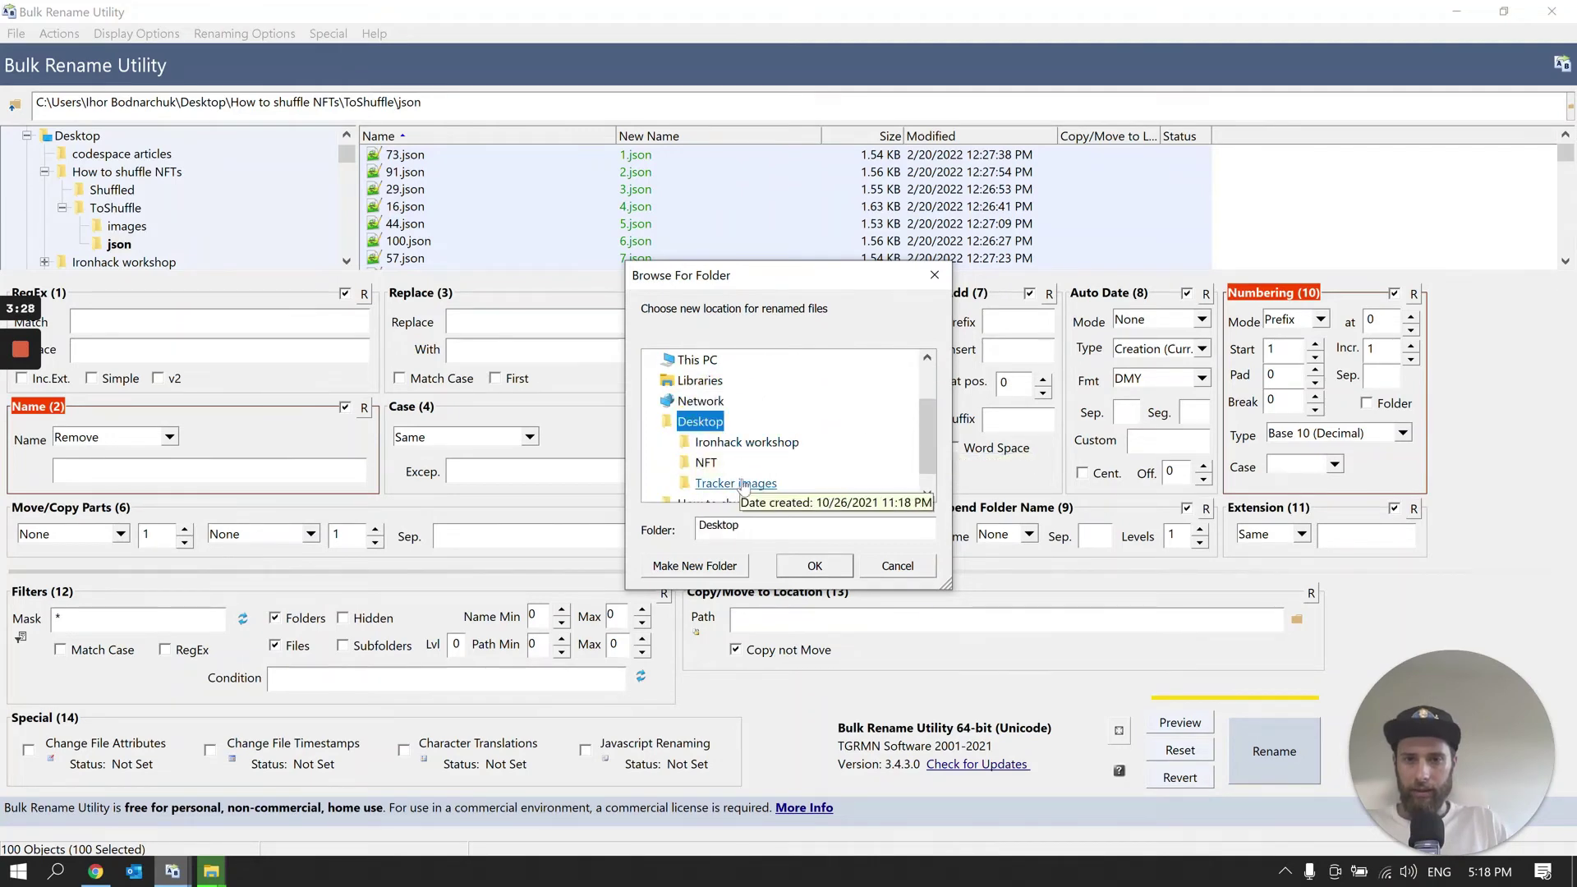
scroll(747, 455, "down", 1)
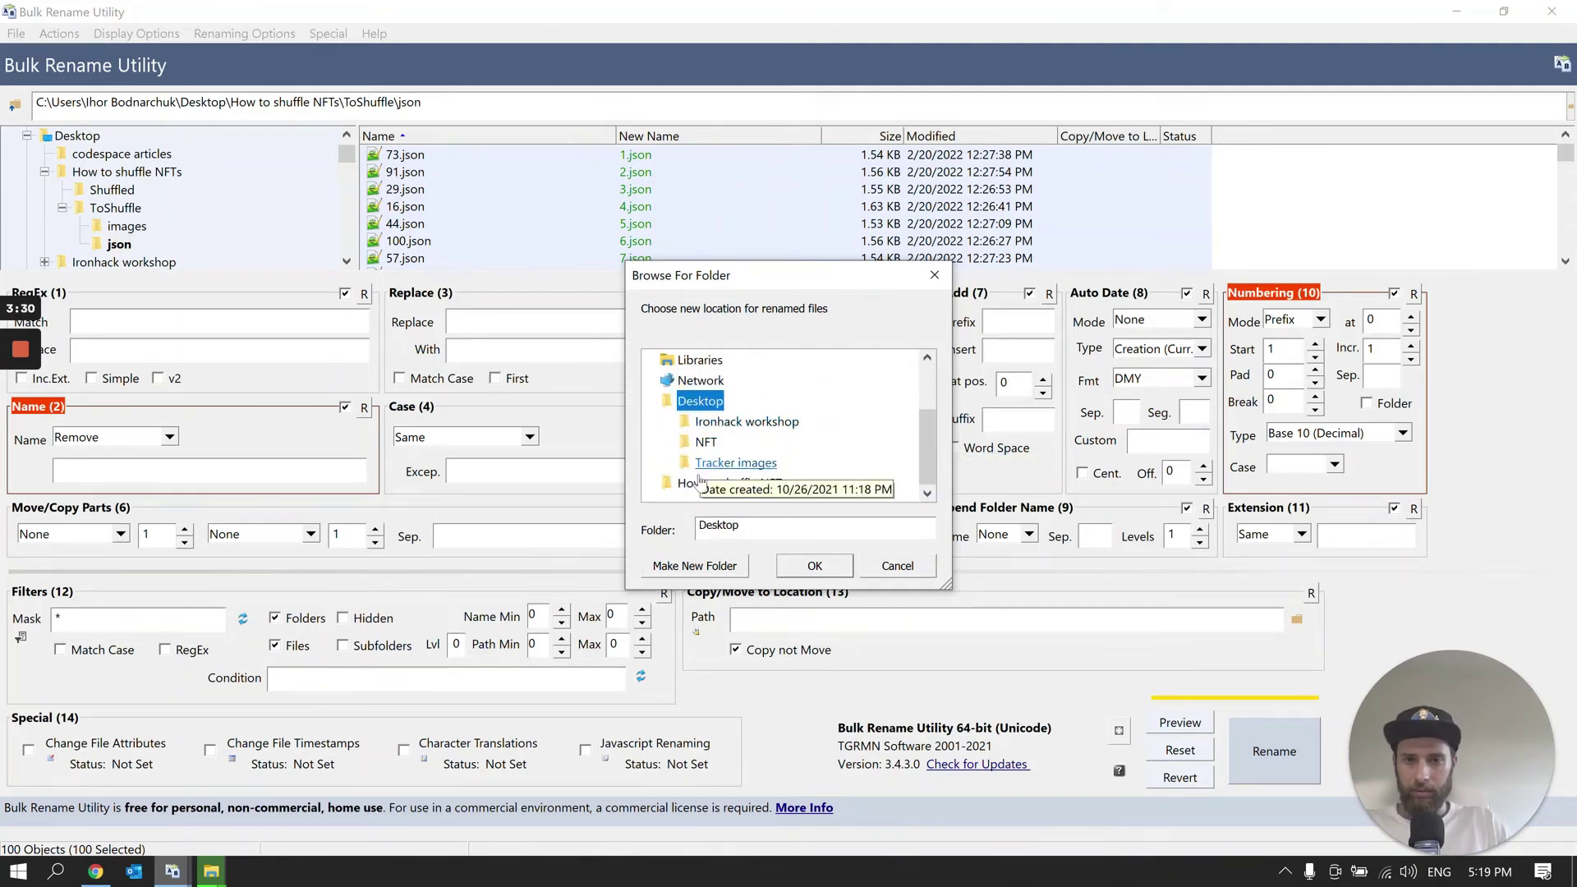
left_click(750, 482)
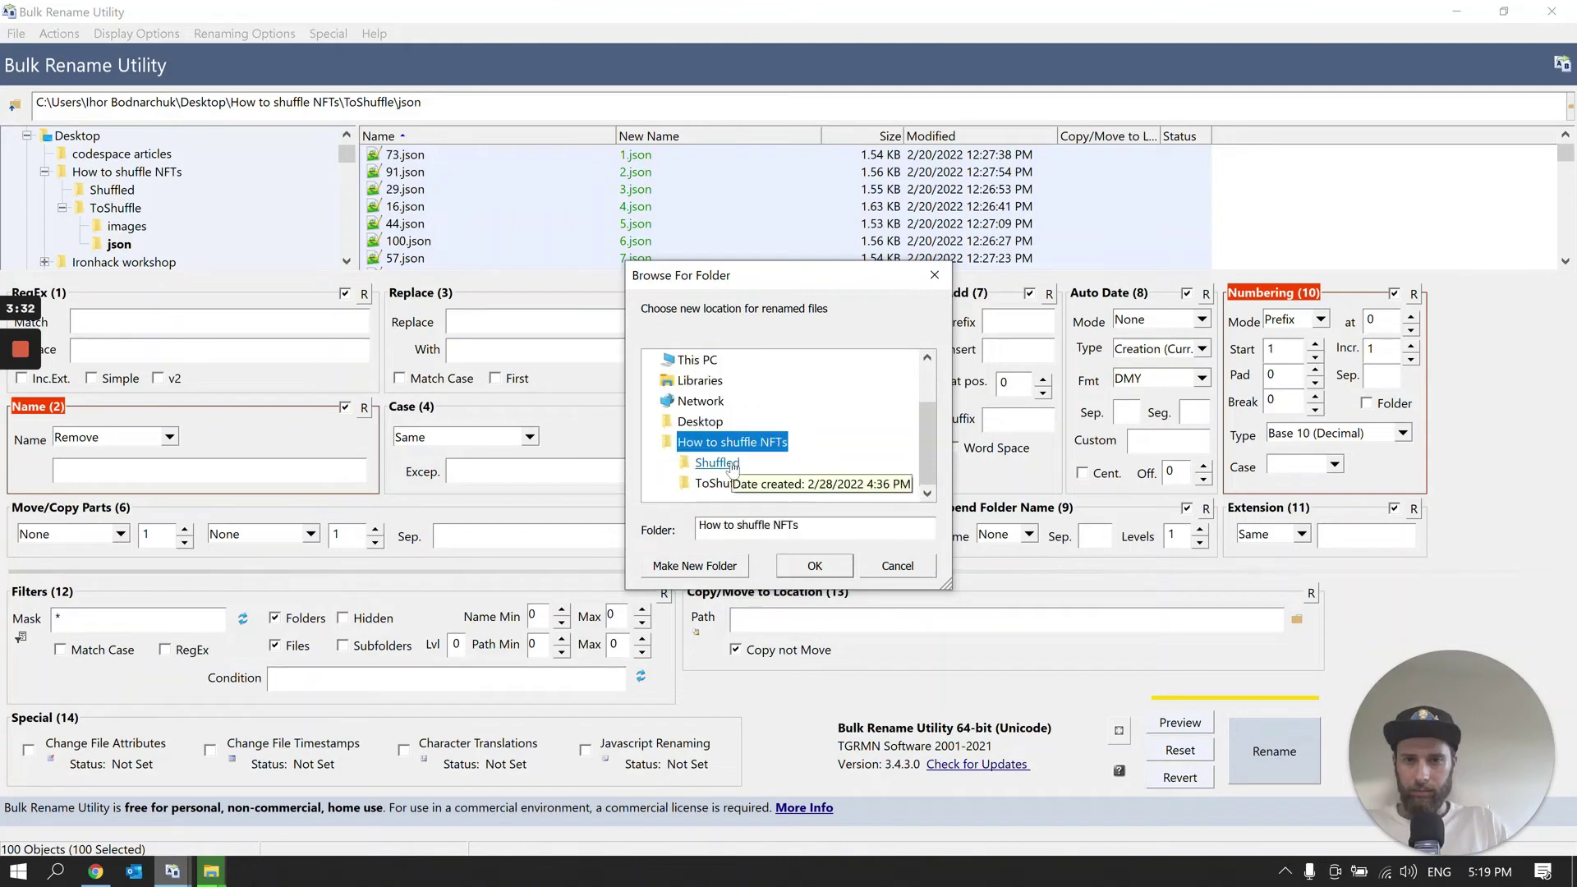
left_click(716, 463)
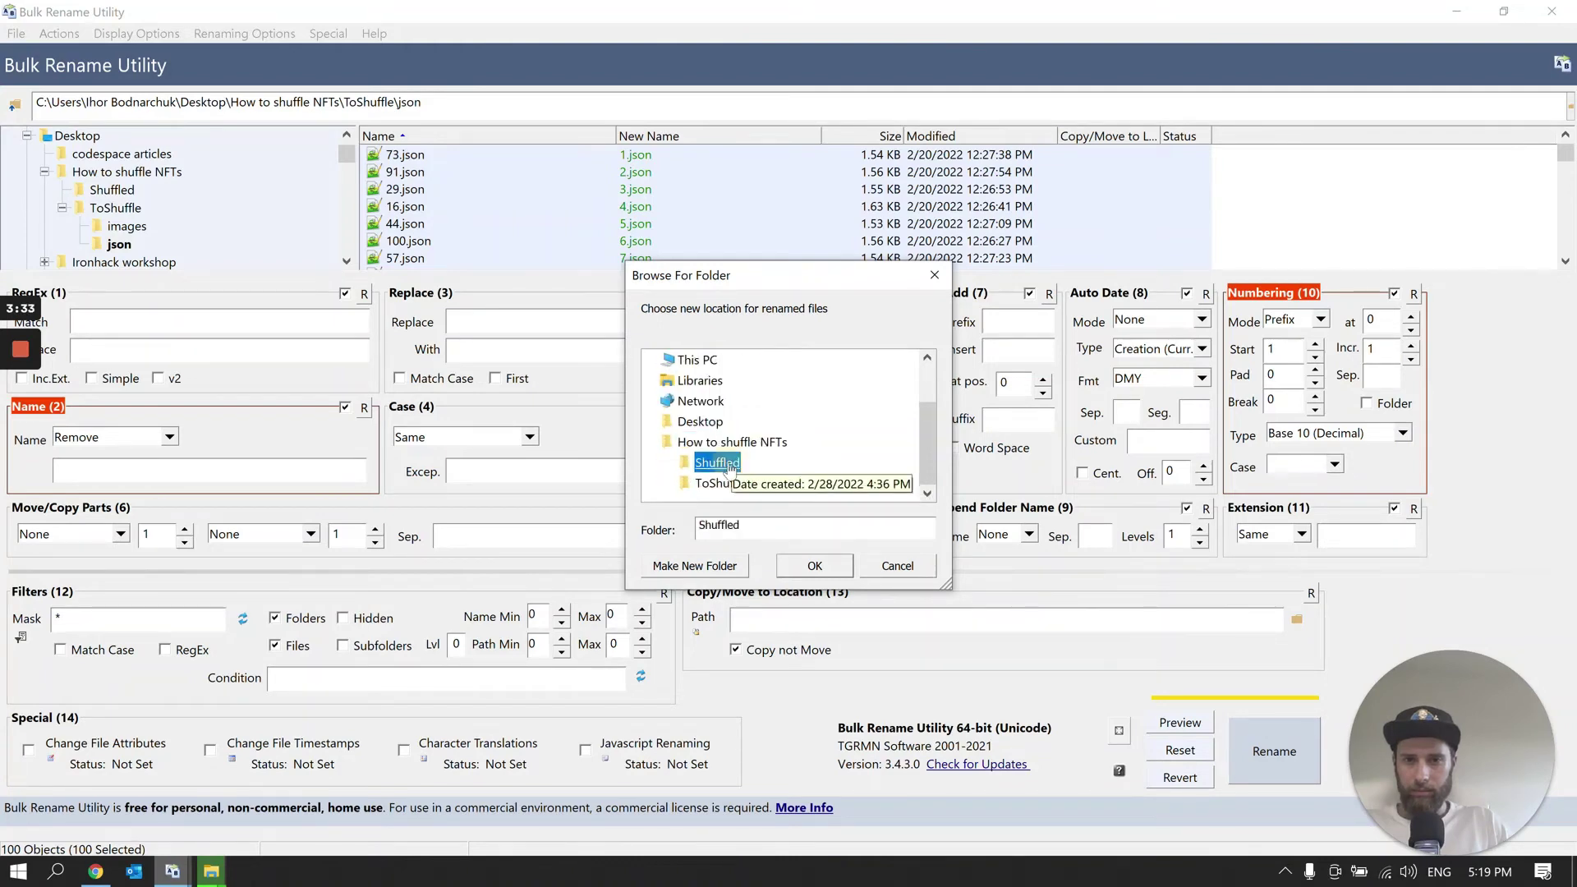
left_click(805, 567)
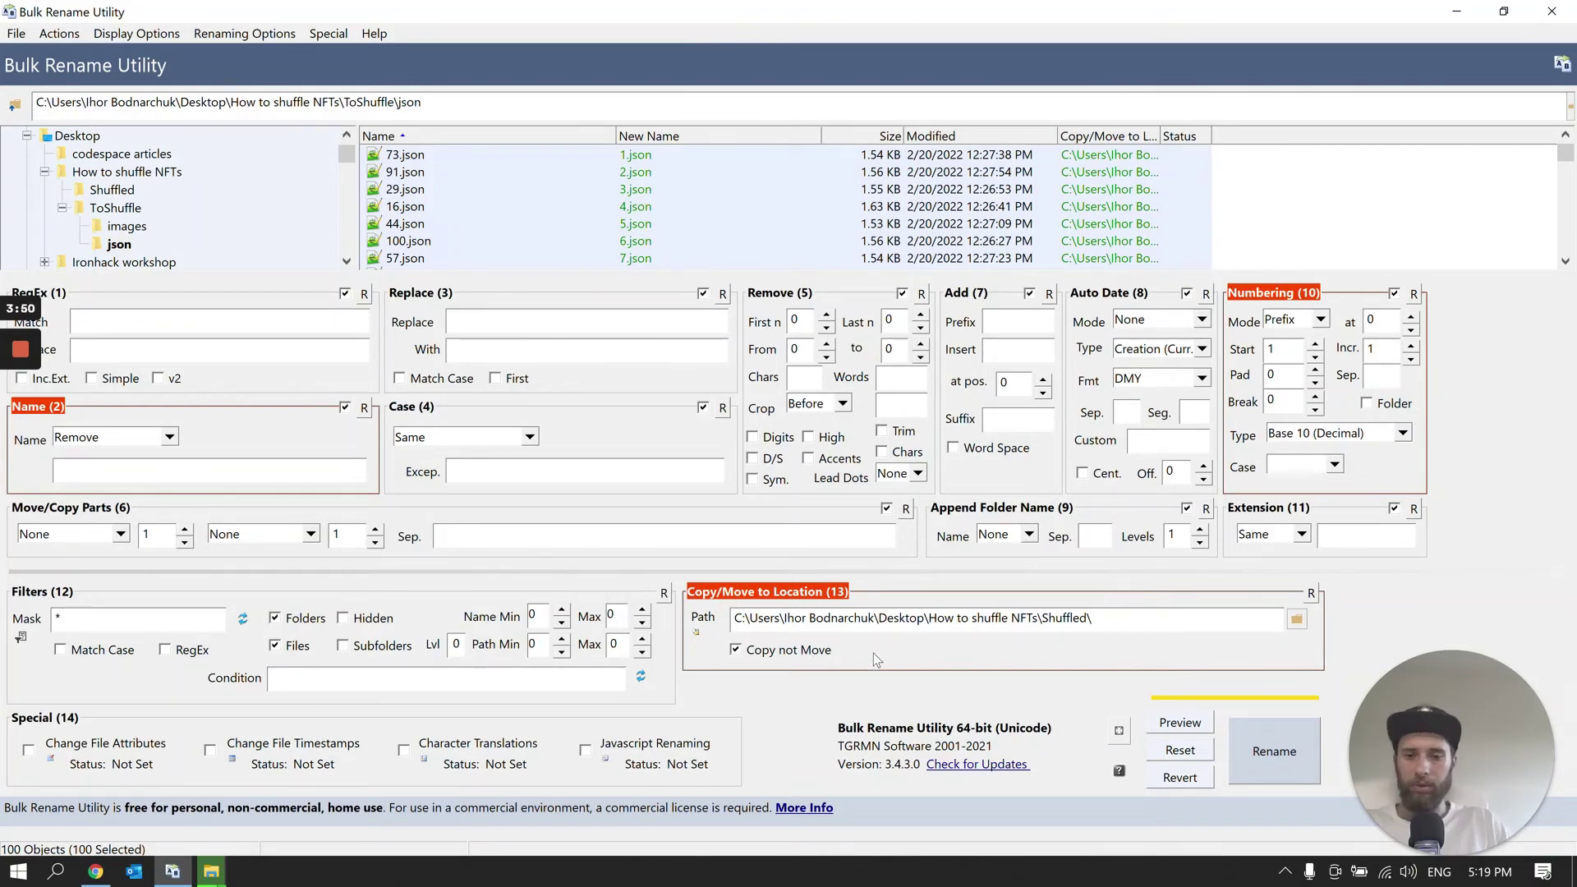
Run the rename on all 100 files, confirm and dismiss the completion message, then return to File Explorer
left_click(1256, 747)
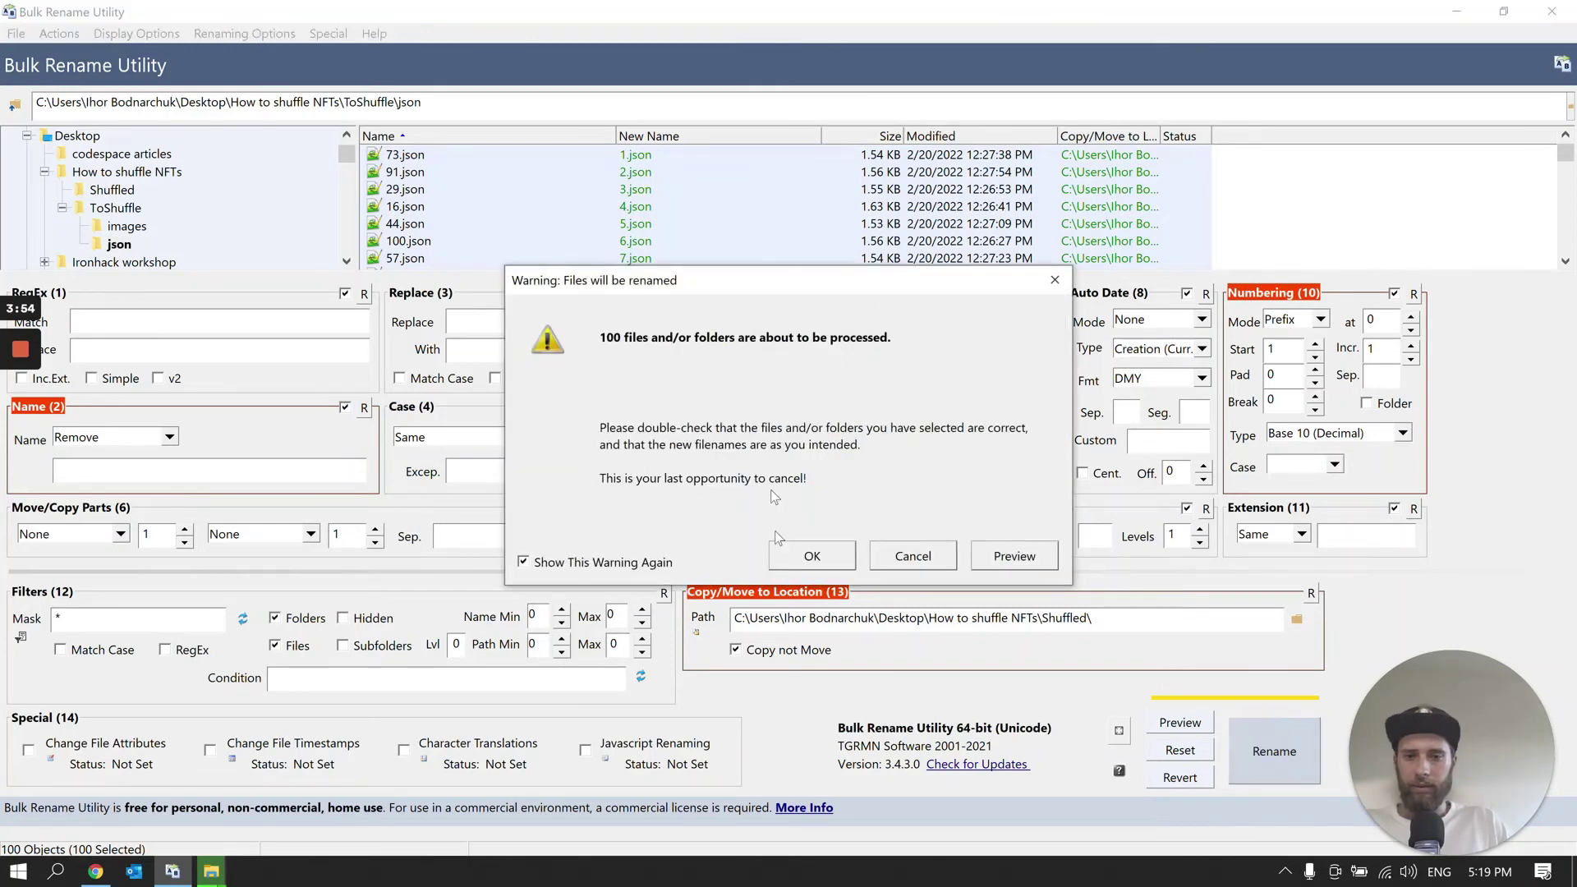
left_click(811, 558)
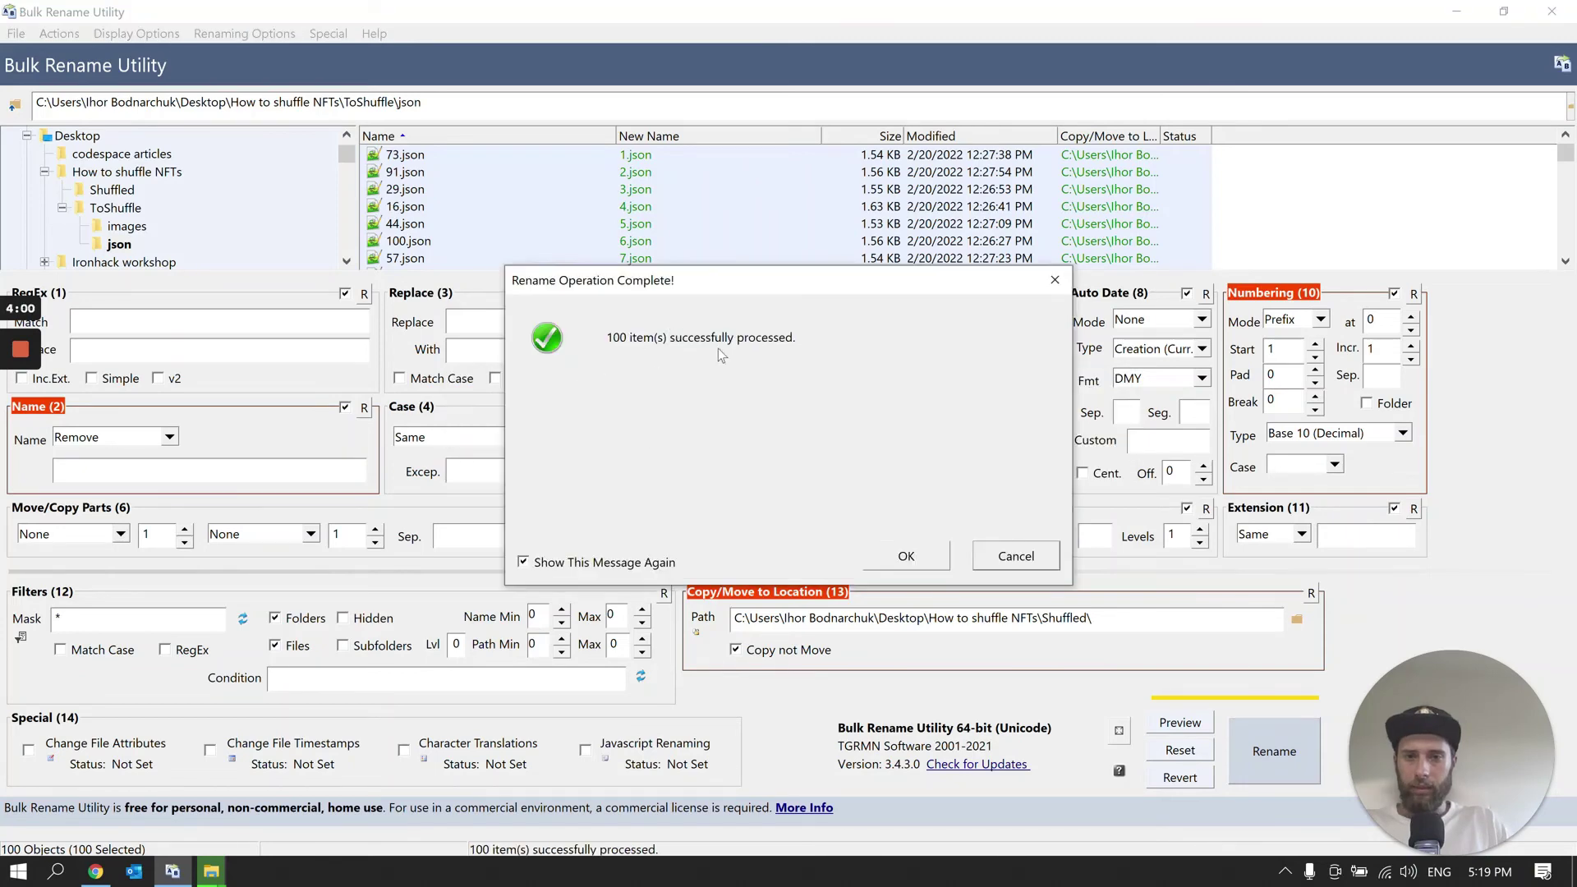
left_click(905, 557)
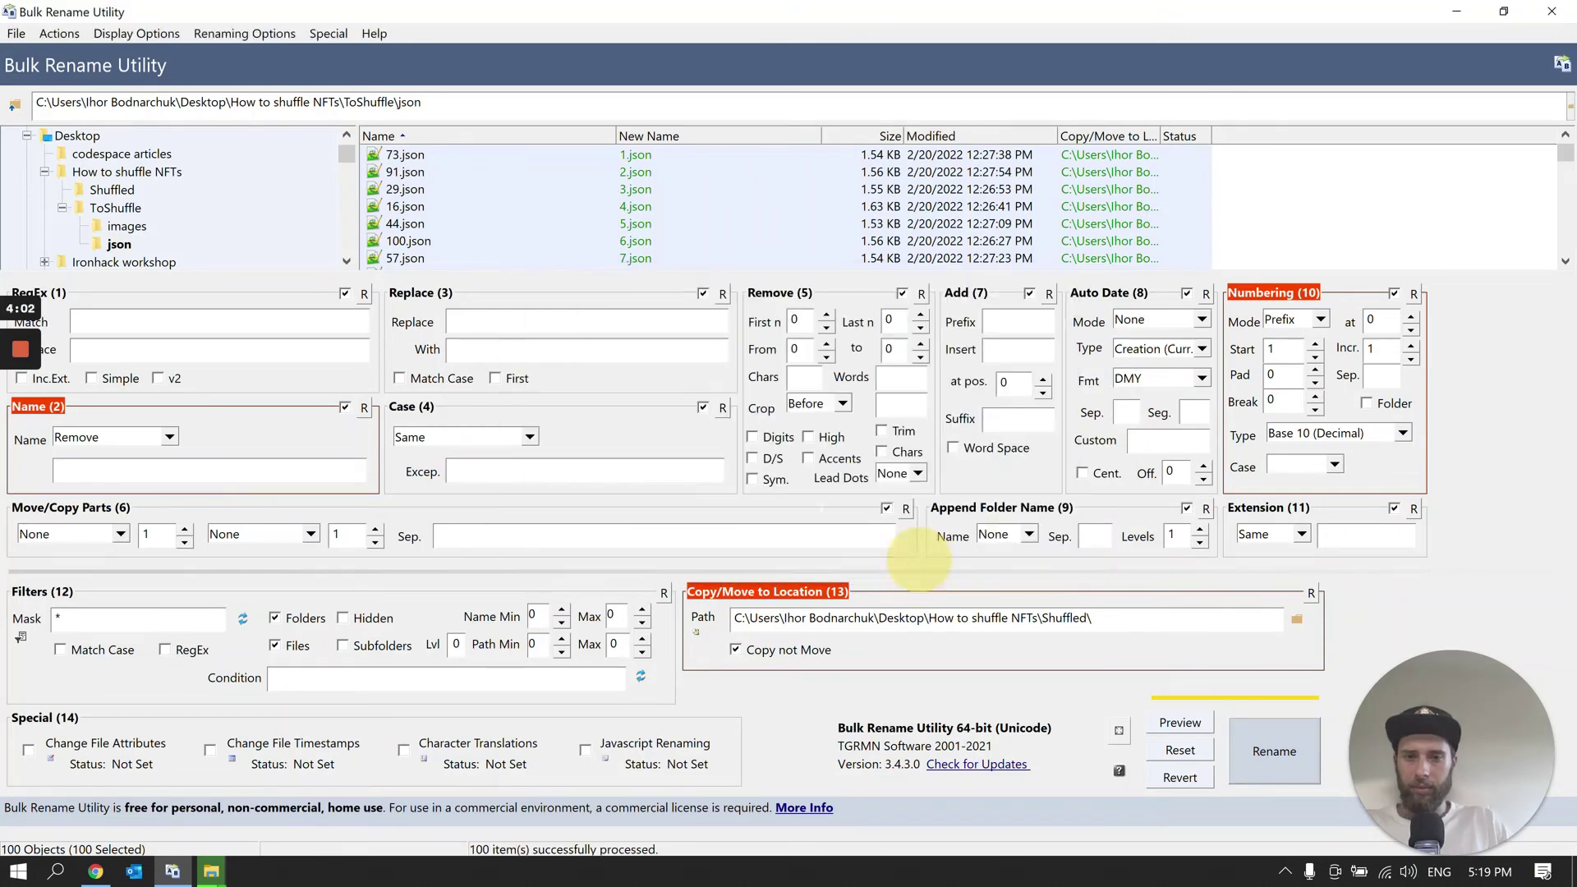
left_click(211, 870)
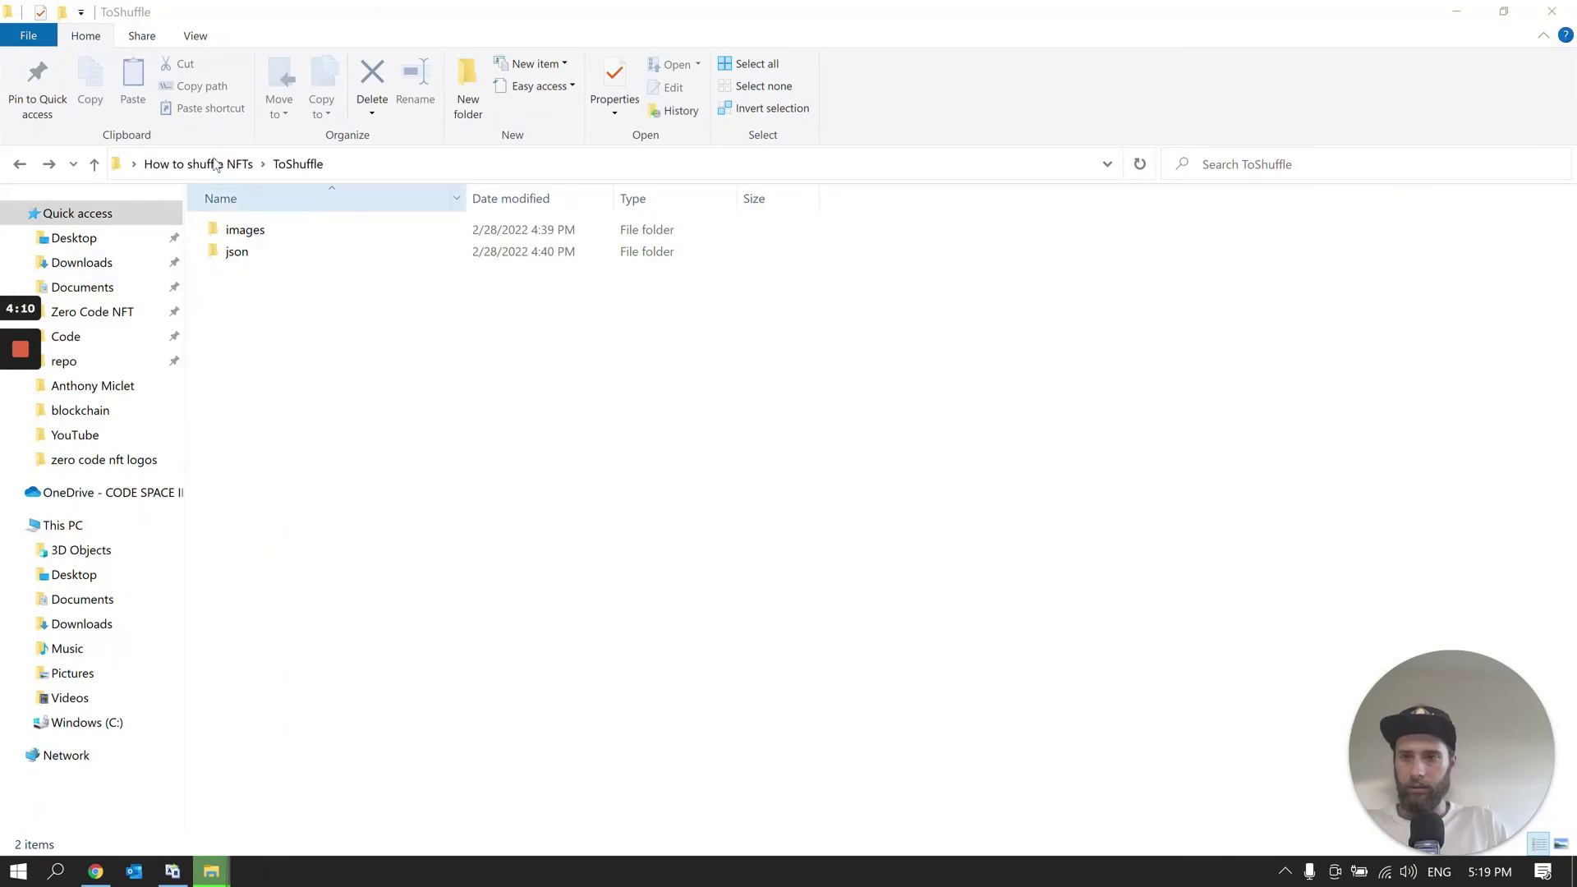
Open the Shuffled folder, scroll to the bottom and select 100.json
left_click(198, 163)
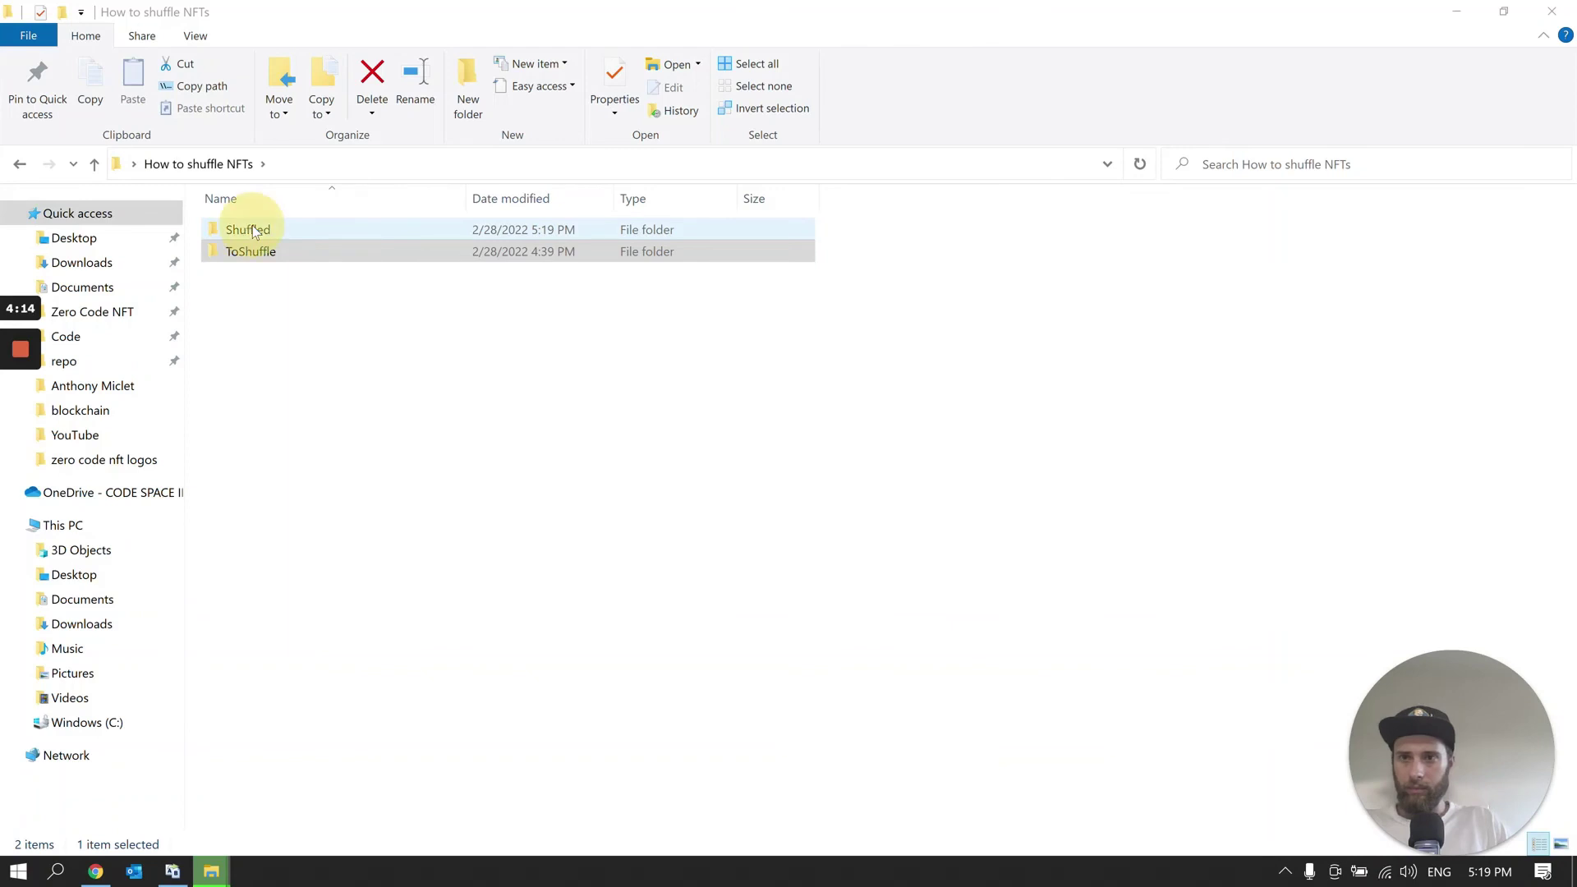
left_click(254, 233)
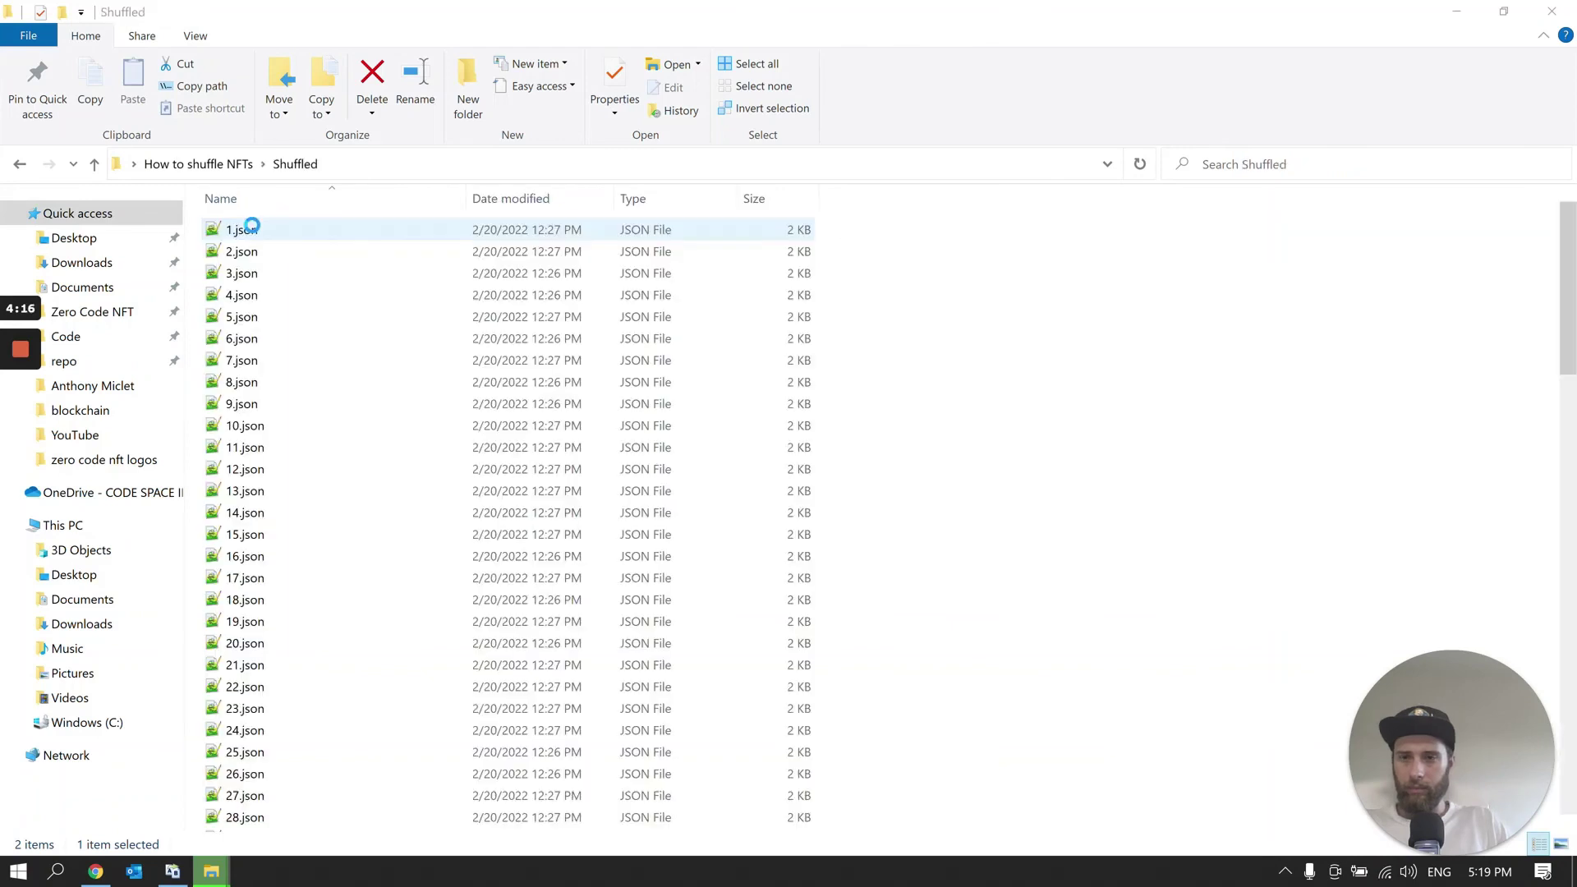
scroll(390, 337, "down", 2)
scroll(388, 339, "down", 20)
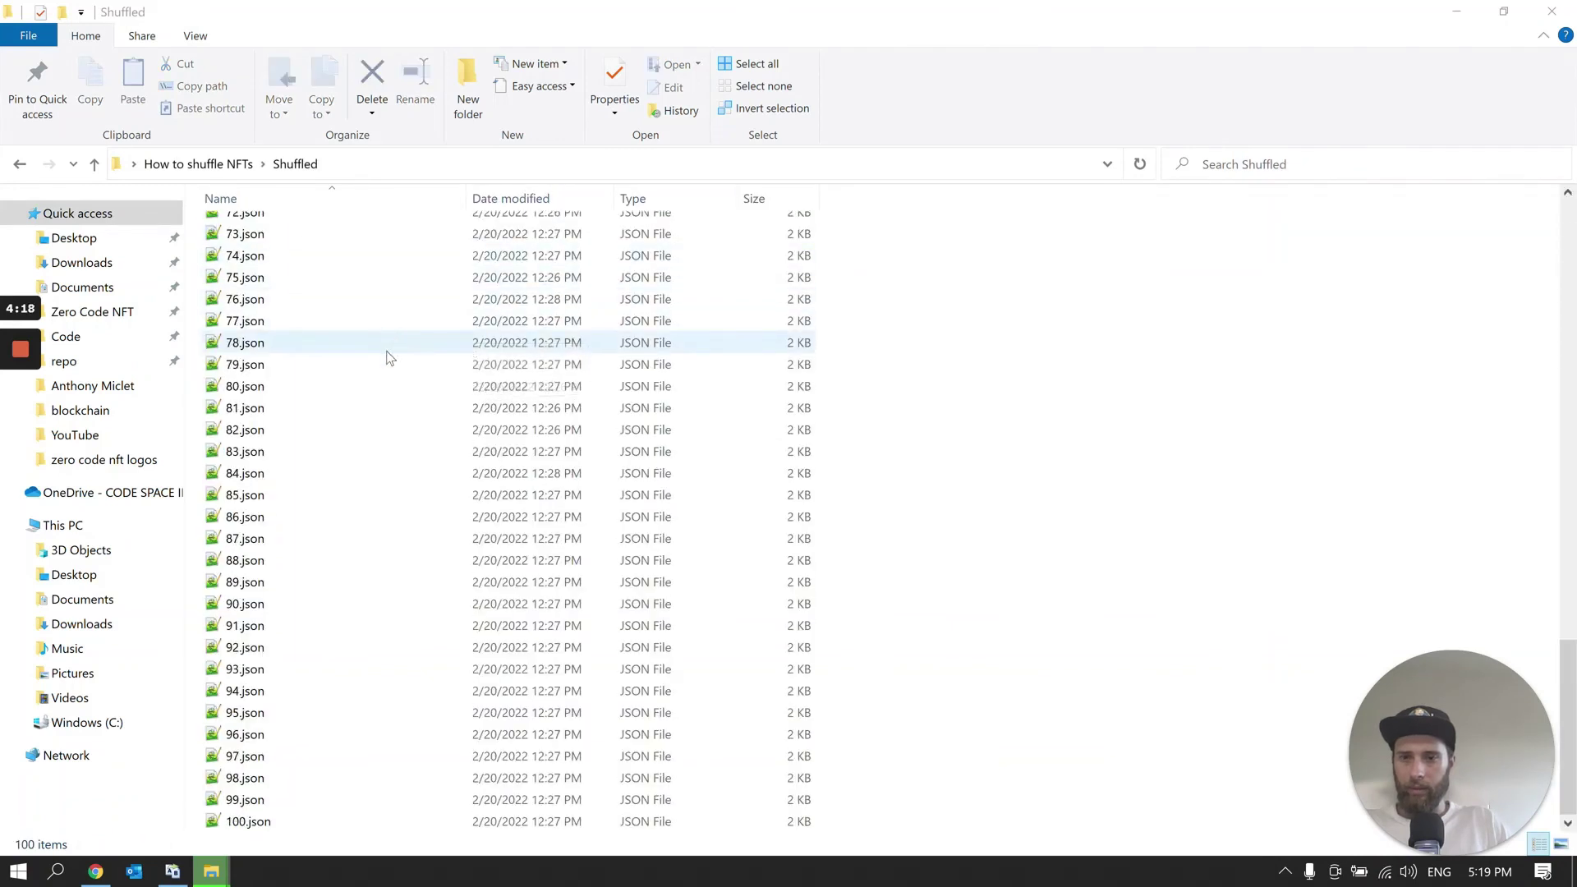
left_click(267, 822)
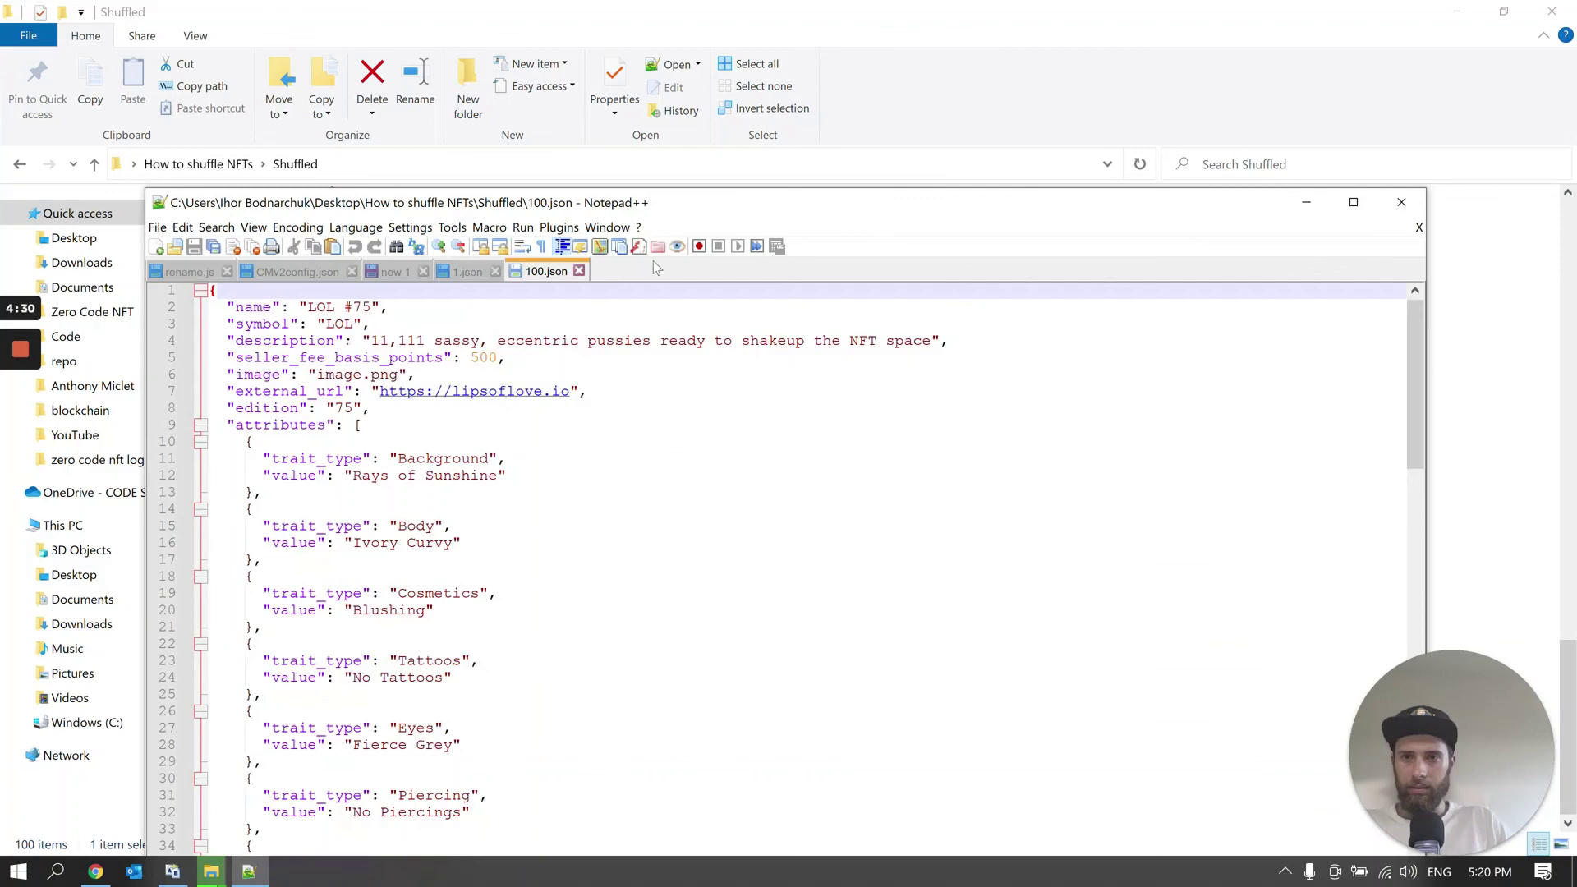
Highlight the name line reading "LOL #75" in 100.json
left_click_drag(391, 307, 287, 306)
Scroll Bulk Rename Utility's list to the bottom to confirm 75.json maps to 100.json
left_click(173, 868)
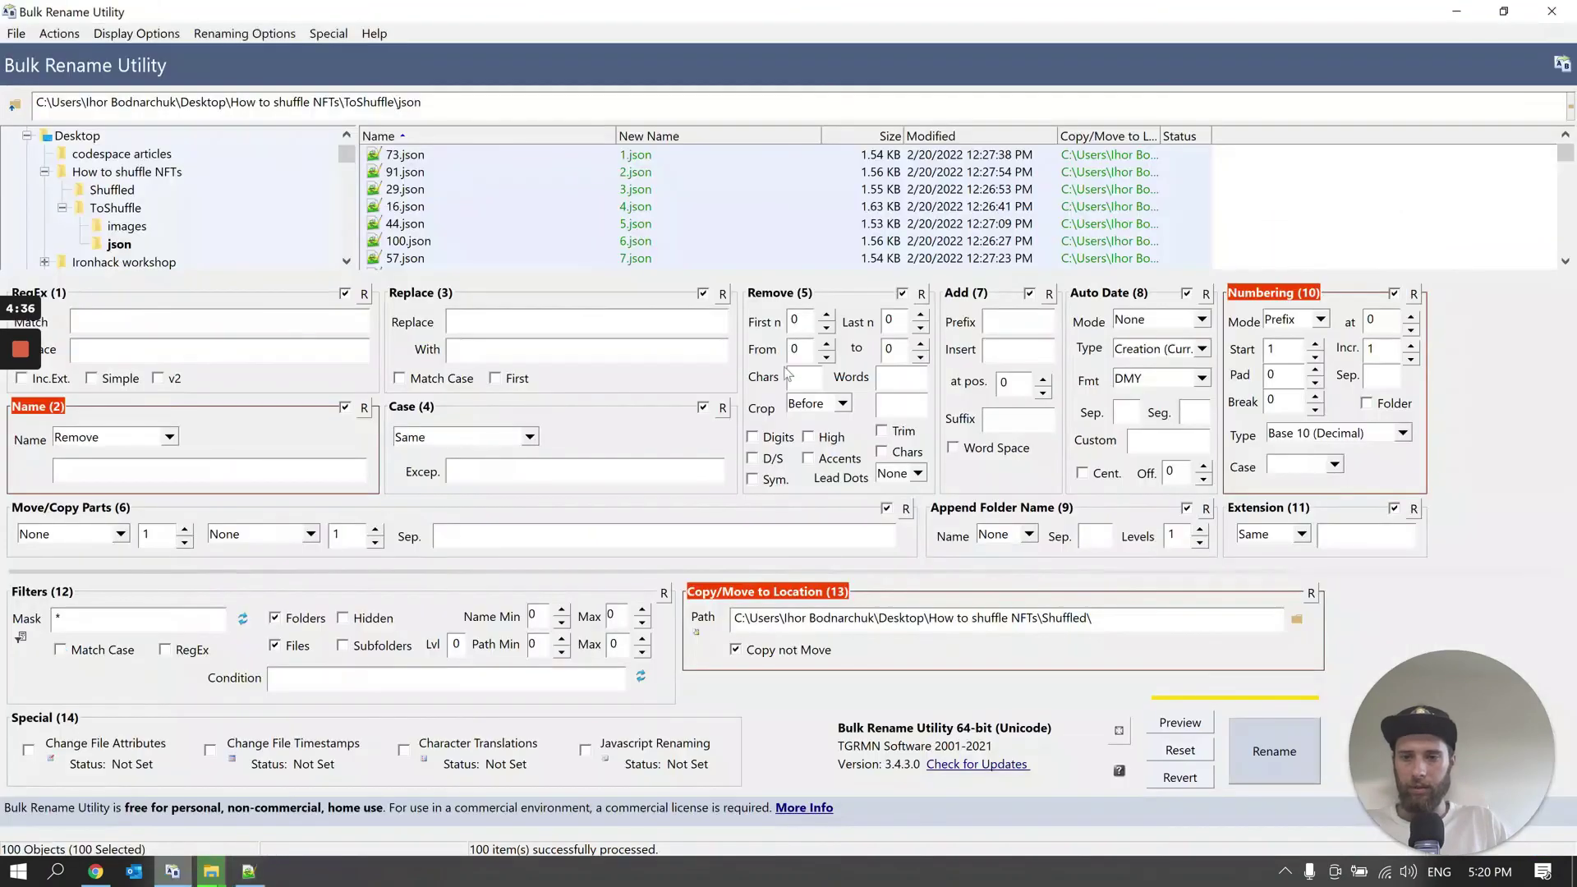
scroll(507, 240, "down", 20)
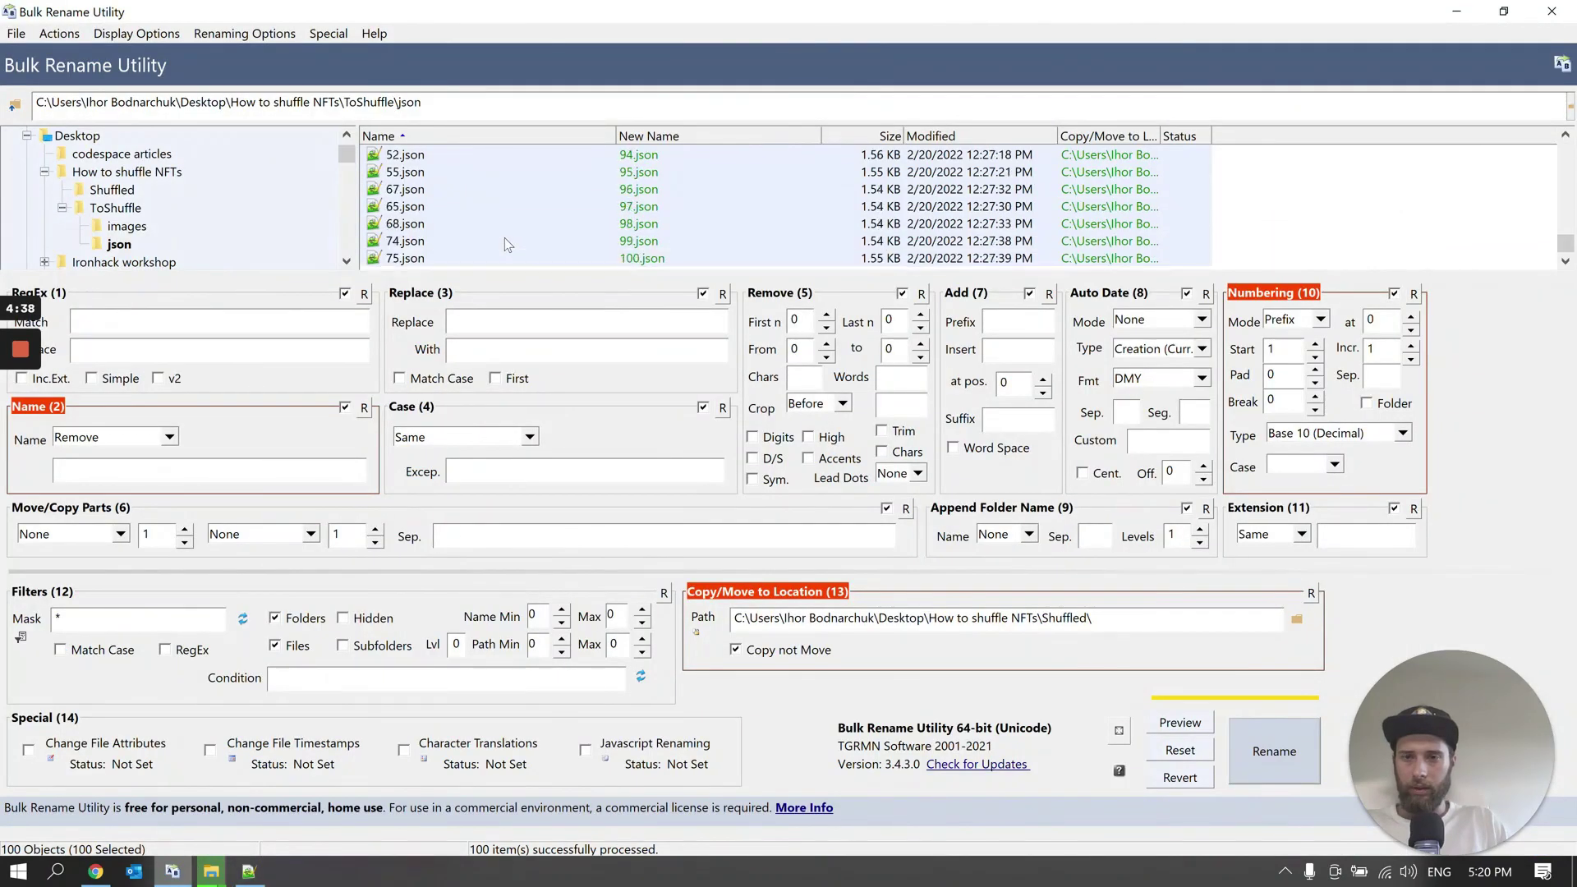